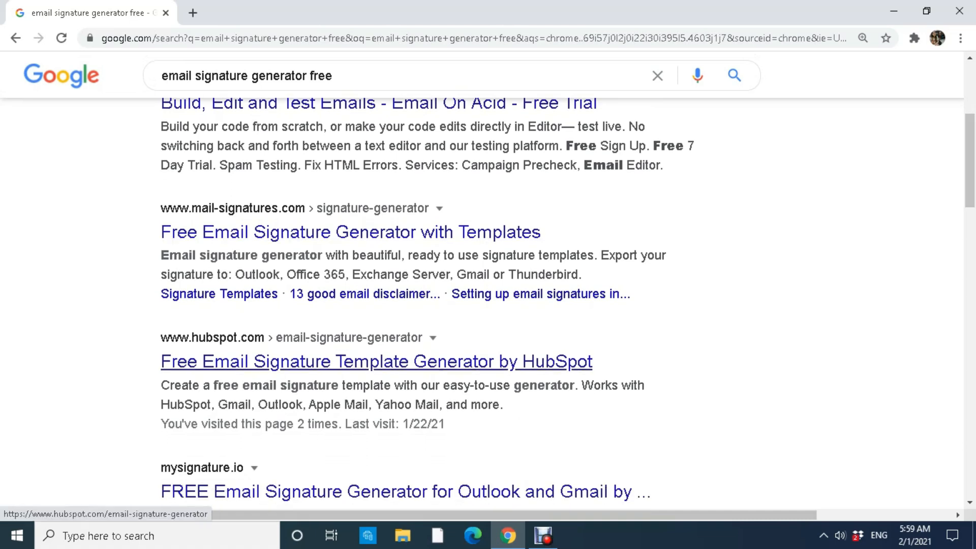
# Scroll the 'email signature generator free' results down to the mysignature.io listing.
pyautogui.scroll(-4, 377, 361)
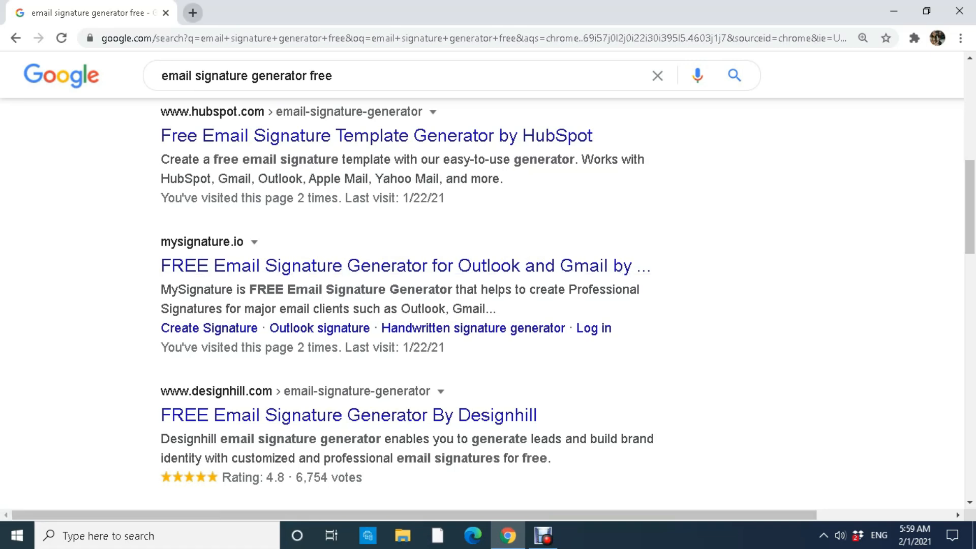
pyautogui.click(193, 12)
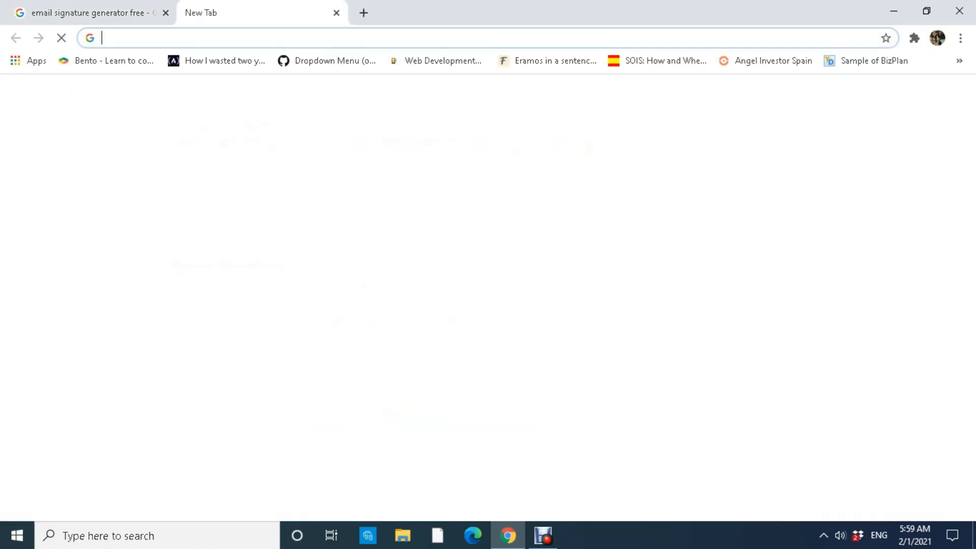
pyautogui.write('www.m')
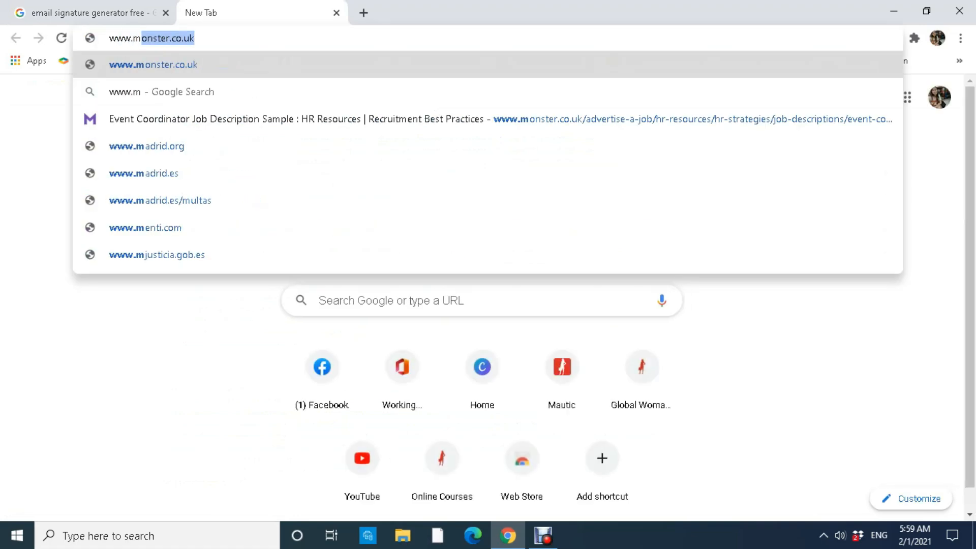
pyautogui.write('ysignature.')
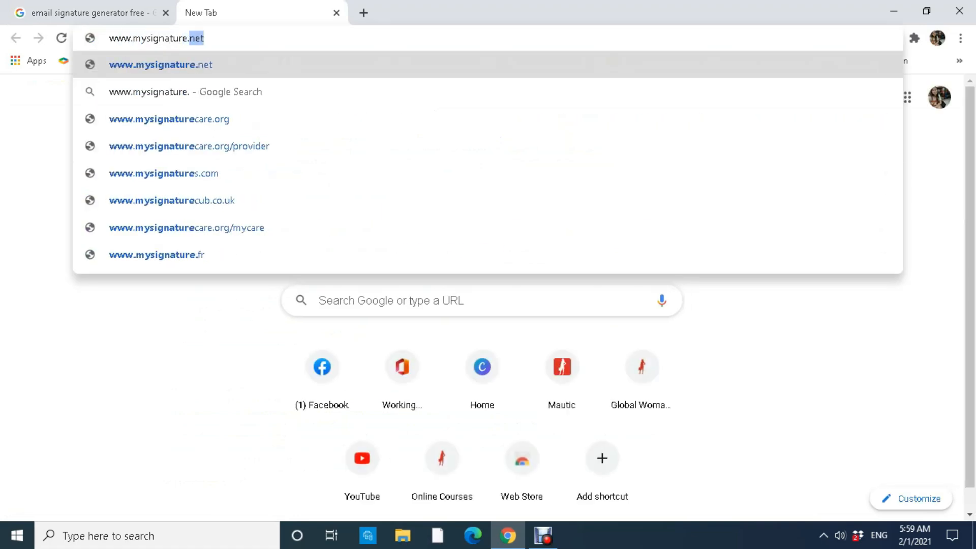
pyautogui.write('io')
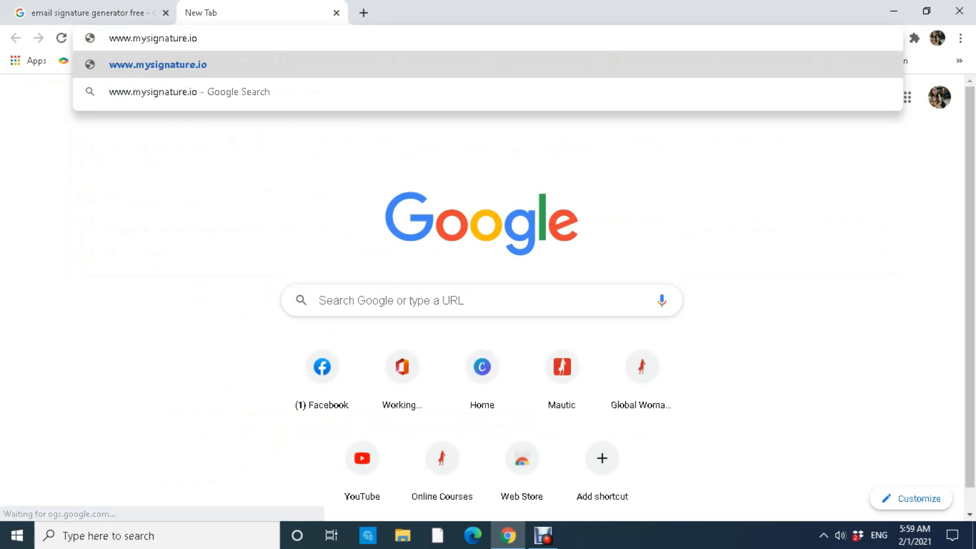
pyautogui.press('Return')
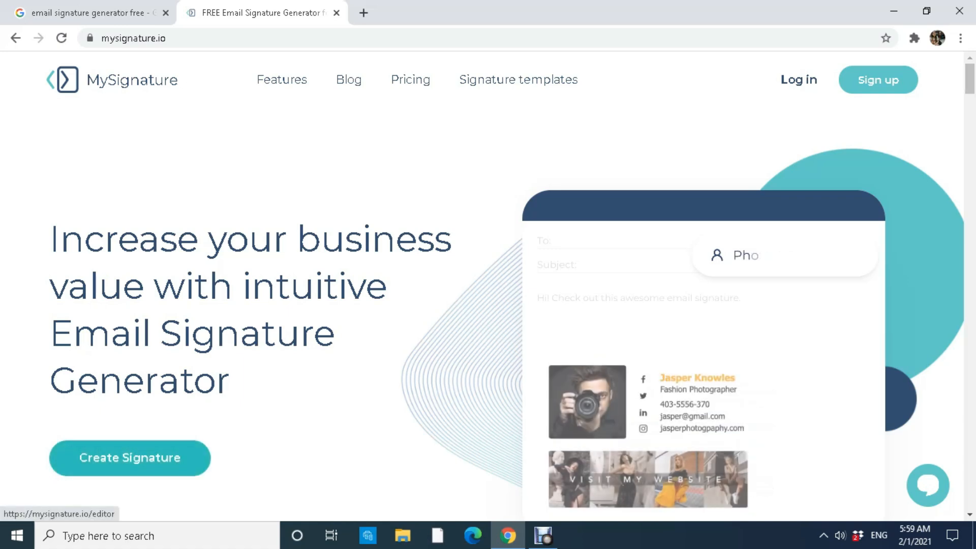
pyautogui.click(130, 458)
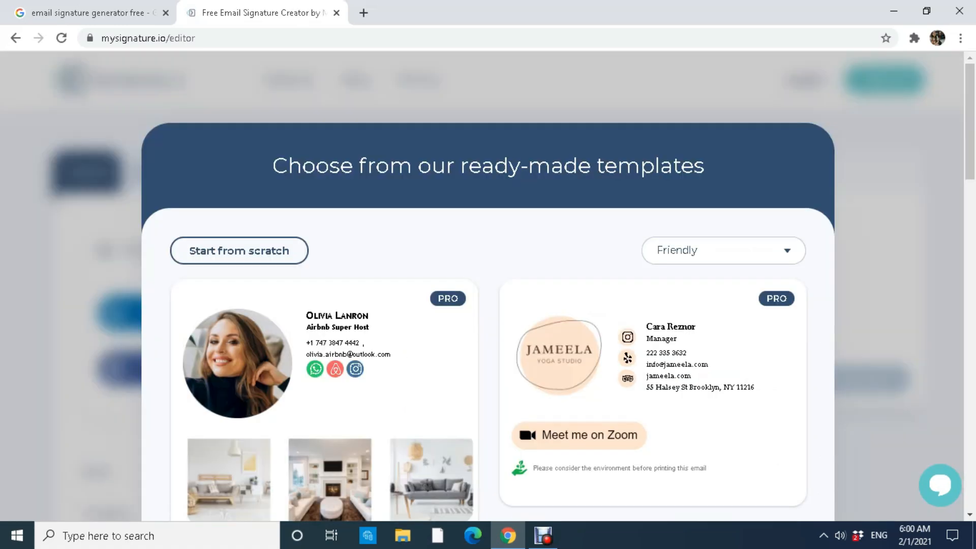
# Filter the template gallery to Free, browse it, then start from scratch.
pyautogui.click(786, 251)
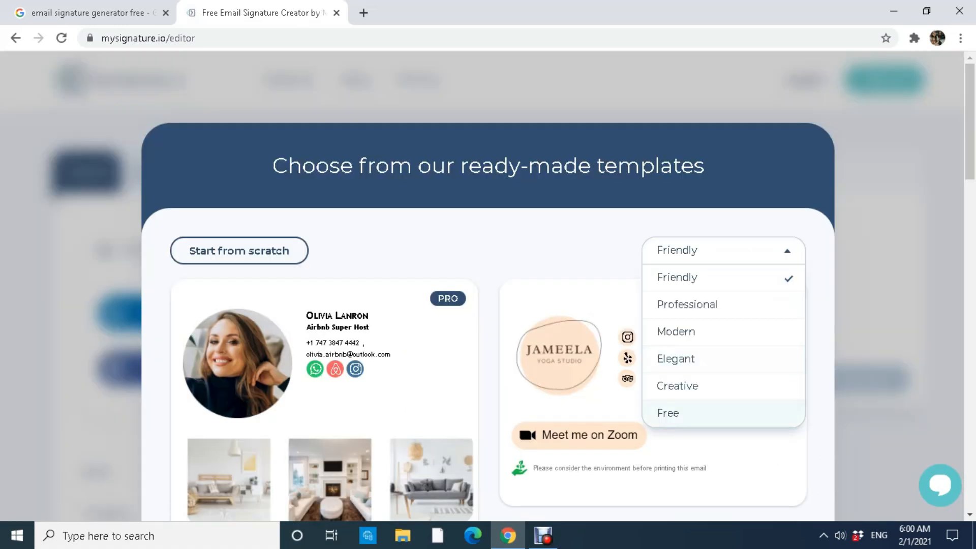
pyautogui.click(668, 413)
pyautogui.scroll(-10, 488, 285)
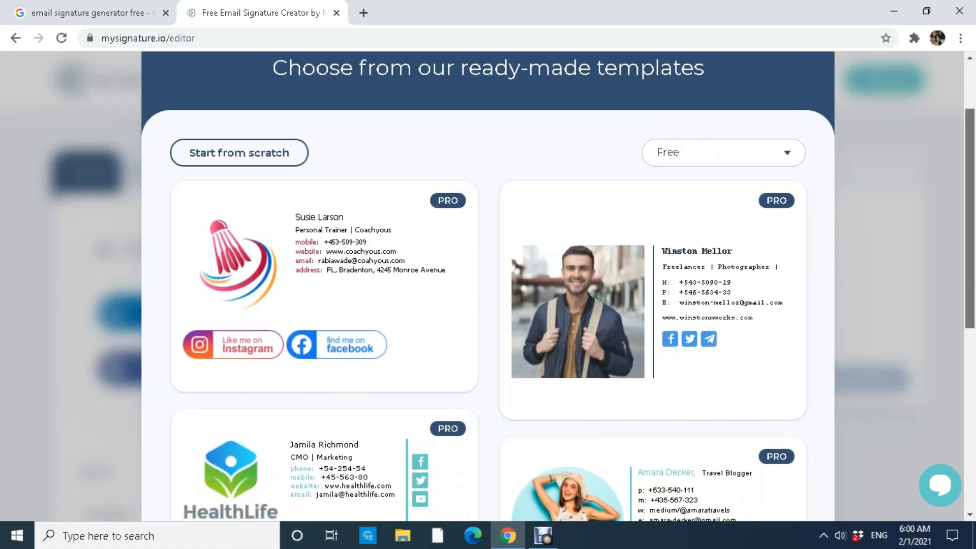
pyautogui.scroll(5, 488, 285)
pyautogui.scroll(3, 487, 284)
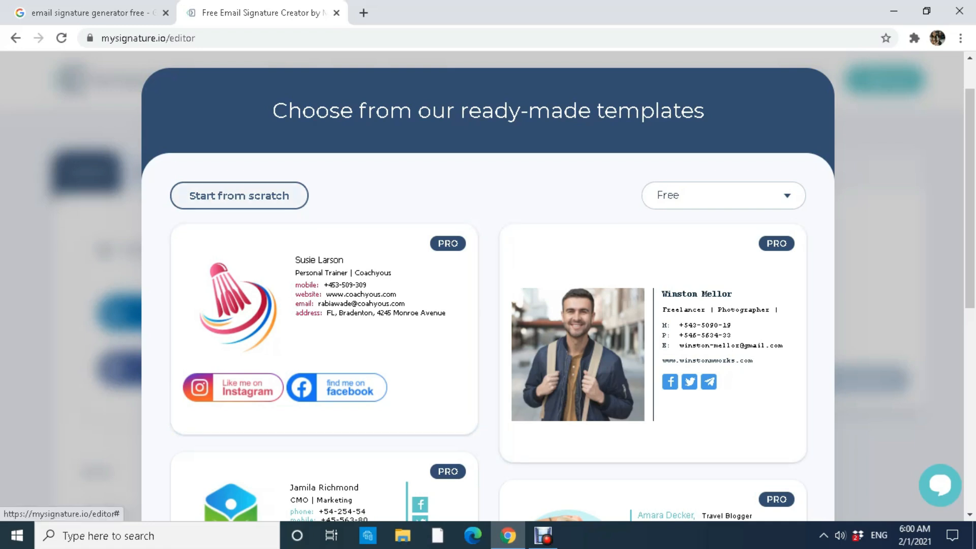
pyautogui.click(239, 195)
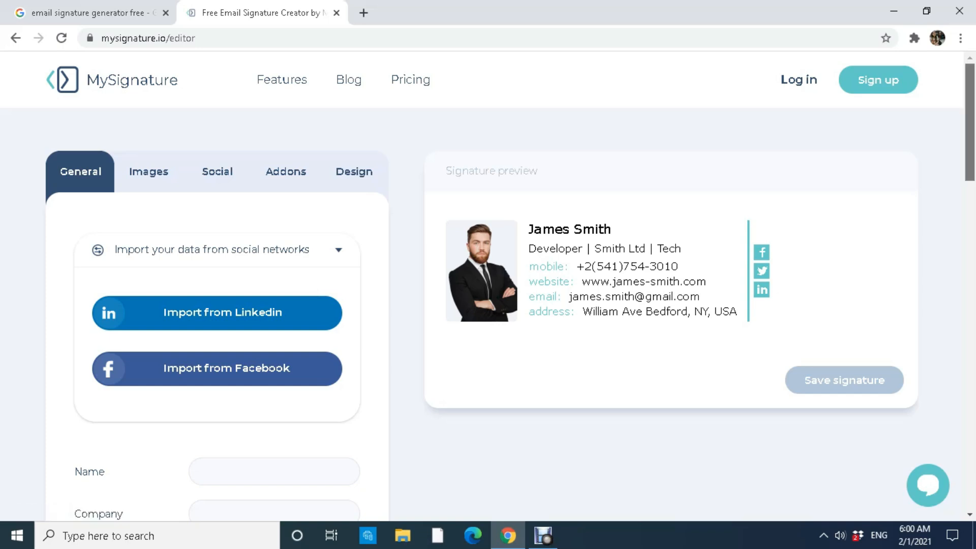
# Look through the Images, Social, Addons and Design sections, then return to General.
pyautogui.scroll(-1, 488, 284)
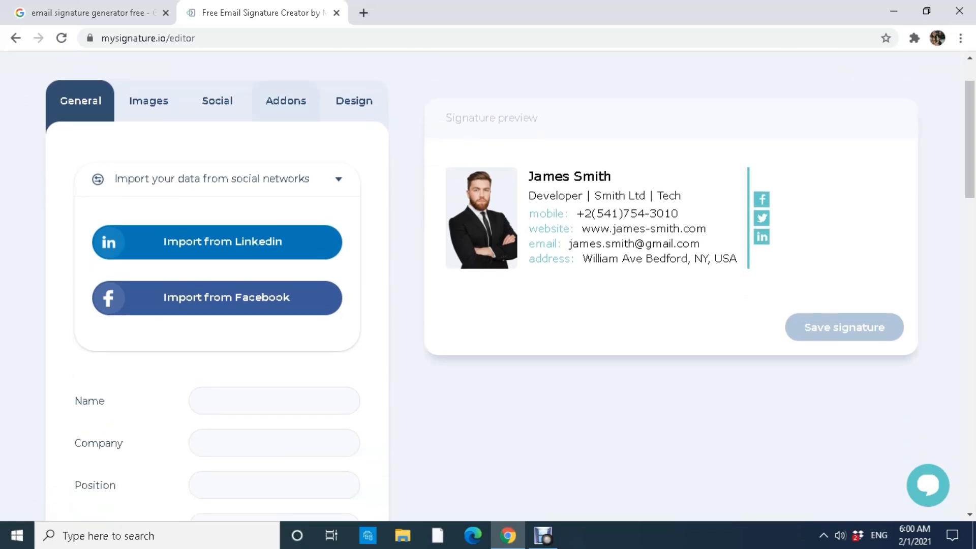
pyautogui.click(148, 101)
pyautogui.click(217, 100)
pyautogui.click(286, 101)
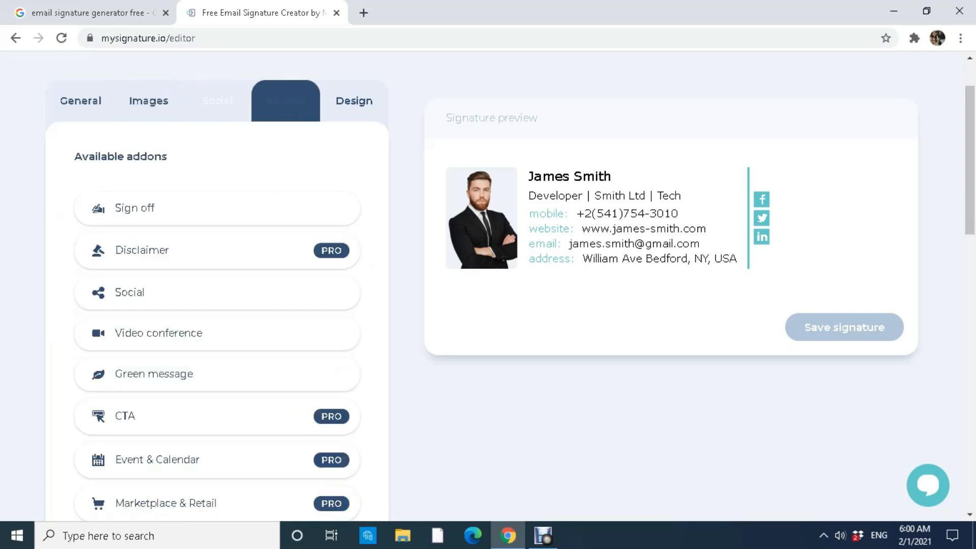
pyautogui.click(354, 101)
pyautogui.click(81, 101)
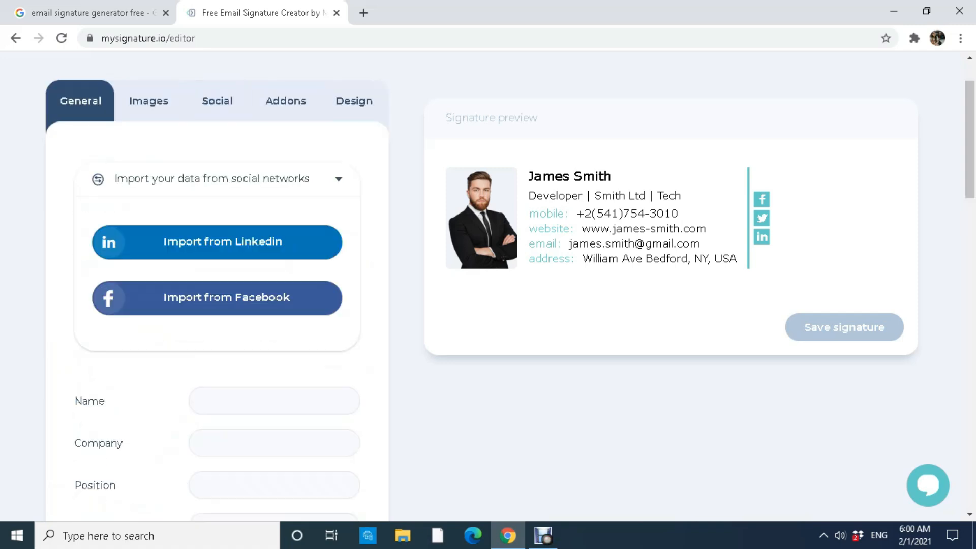
pyautogui.moveTo(970, 140); pyautogui.dragTo(969, 194)
# Enter the full name, company 'The Skillmates' and position 'General Virtual Assistant'.
pyautogui.click(275, 181)
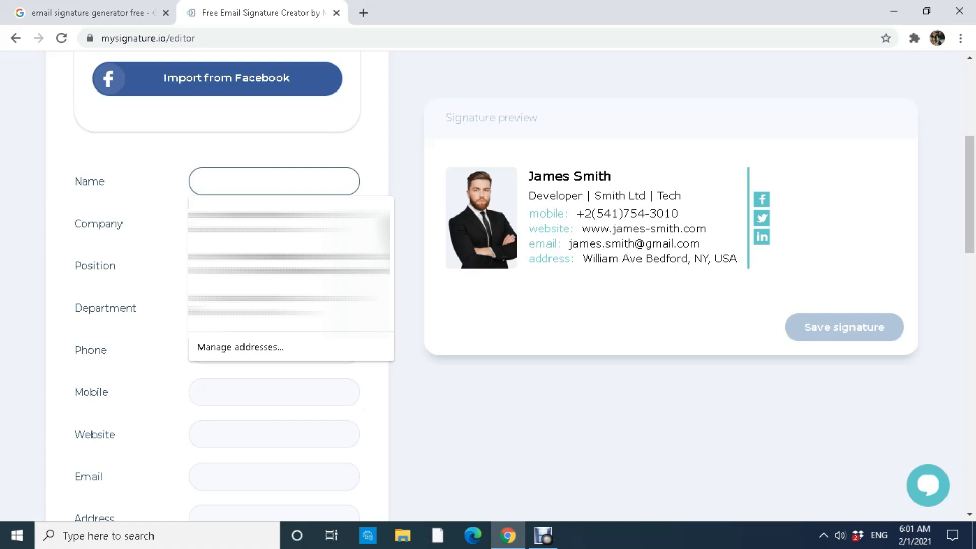
pyautogui.click(275, 99)
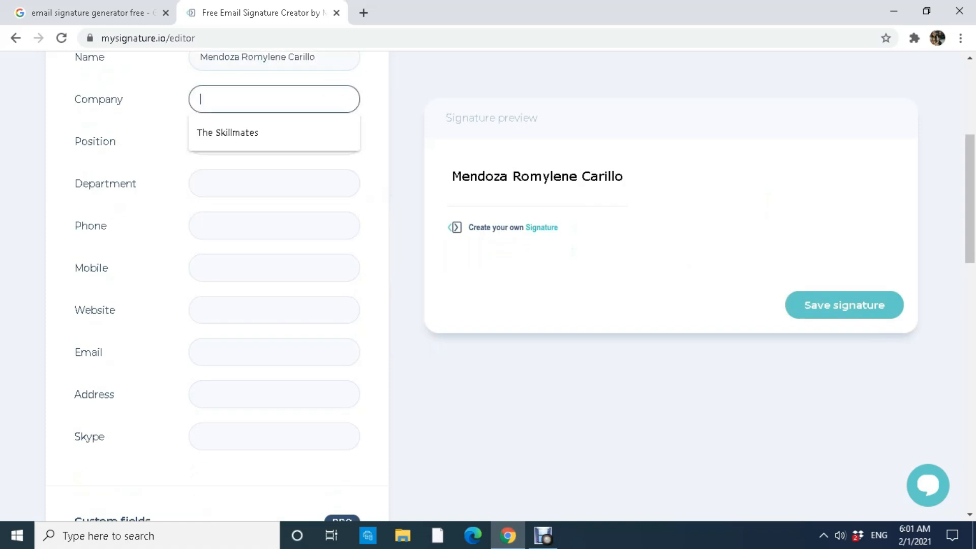
pyautogui.write('The Skillmates')
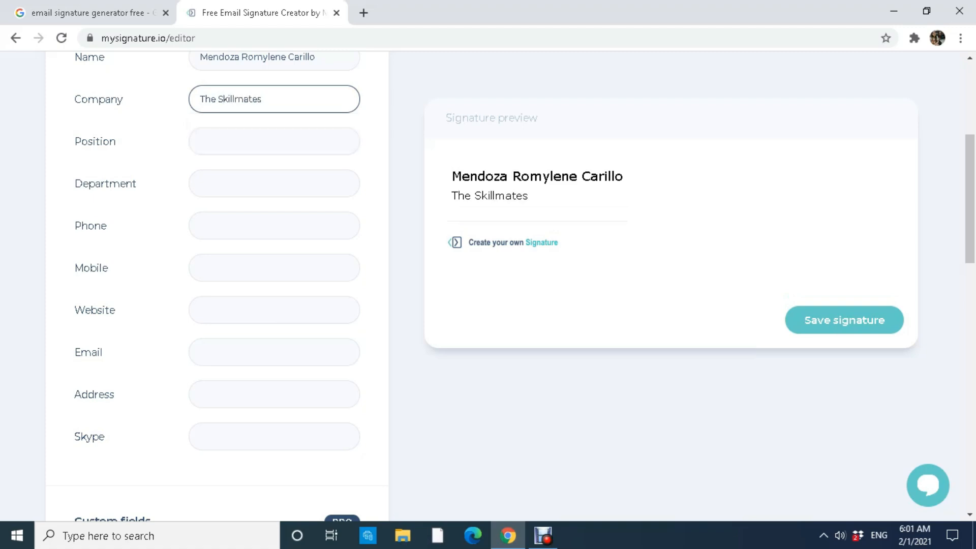
pyautogui.click(275, 141)
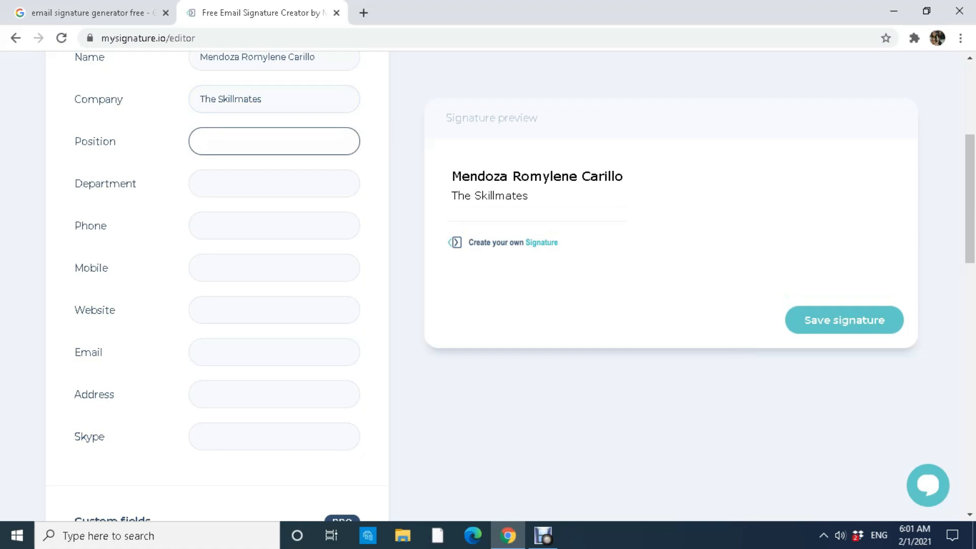
pyautogui.write('V')
pyautogui.press('BackSpace')
pyautogui.write('General ')
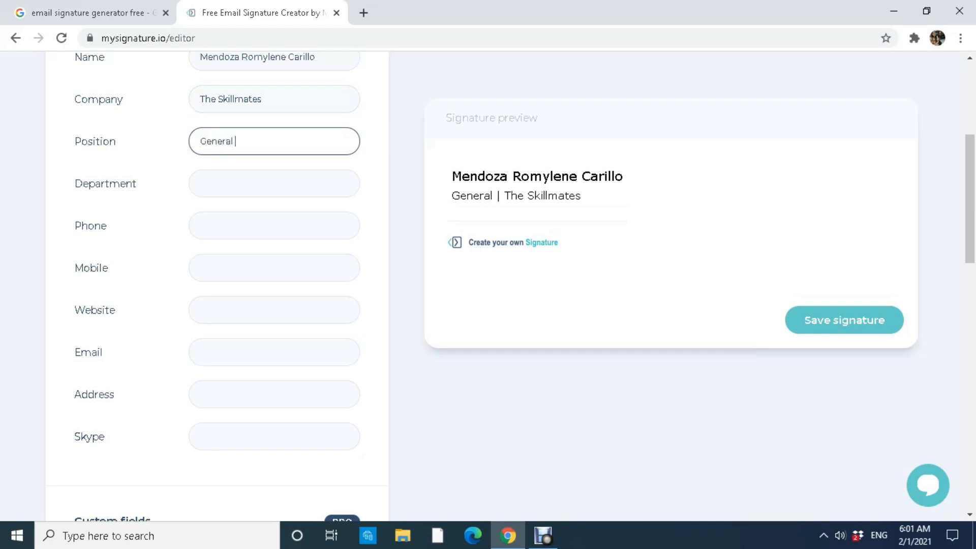
pyautogui.write('Virtual Assistant')
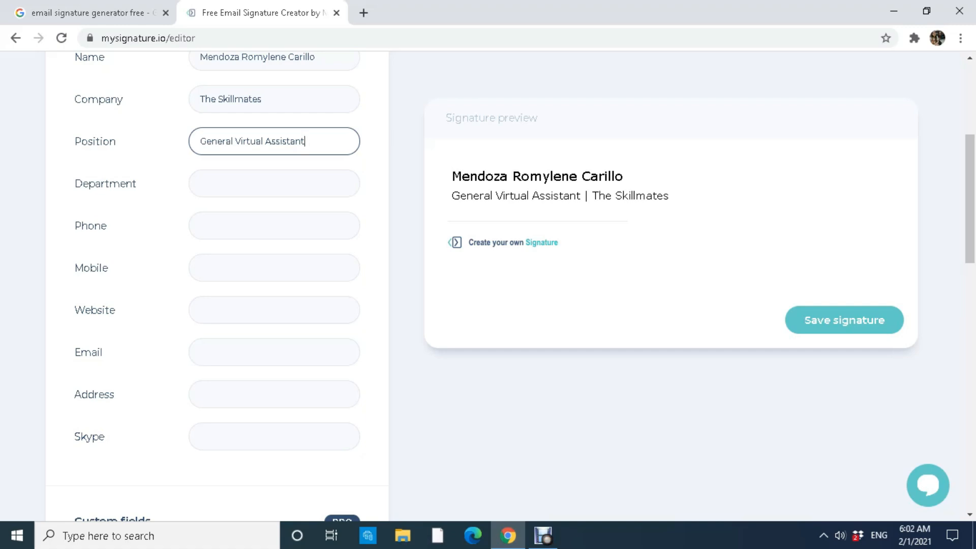
# Move past the Department and Phone fields, leaving Phone empty.
pyautogui.click(275, 268)
pyautogui.click(275, 226)
pyautogui.click(275, 184)
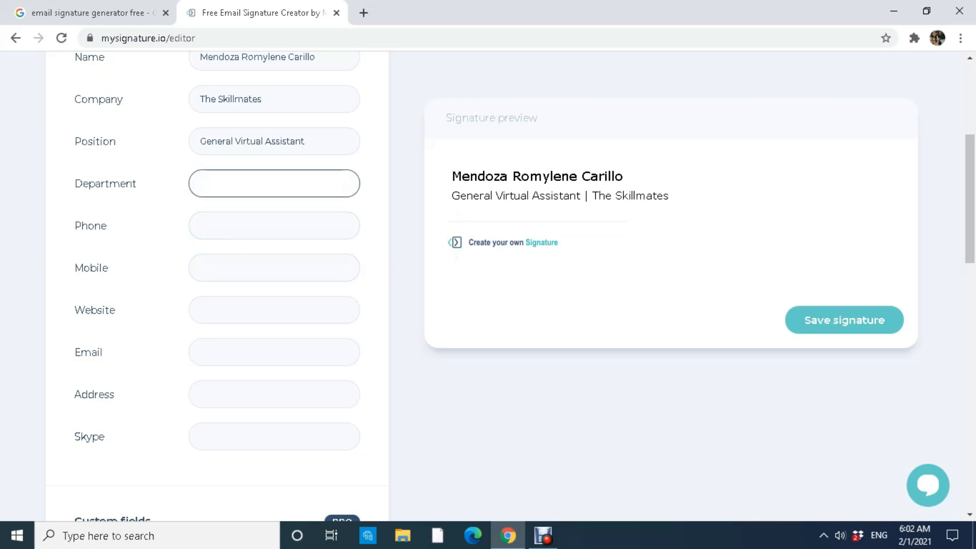
pyautogui.click(274, 226)
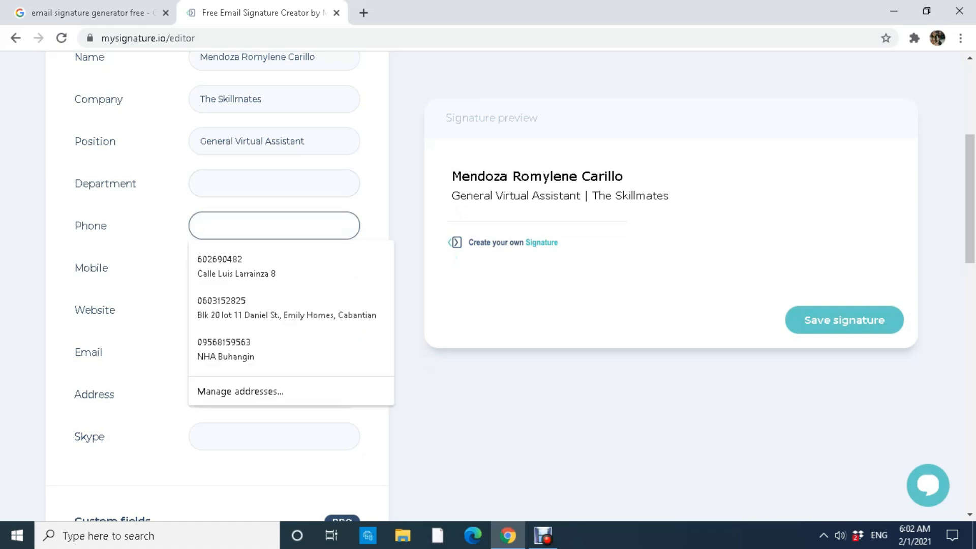
pyautogui.click(407, 254)
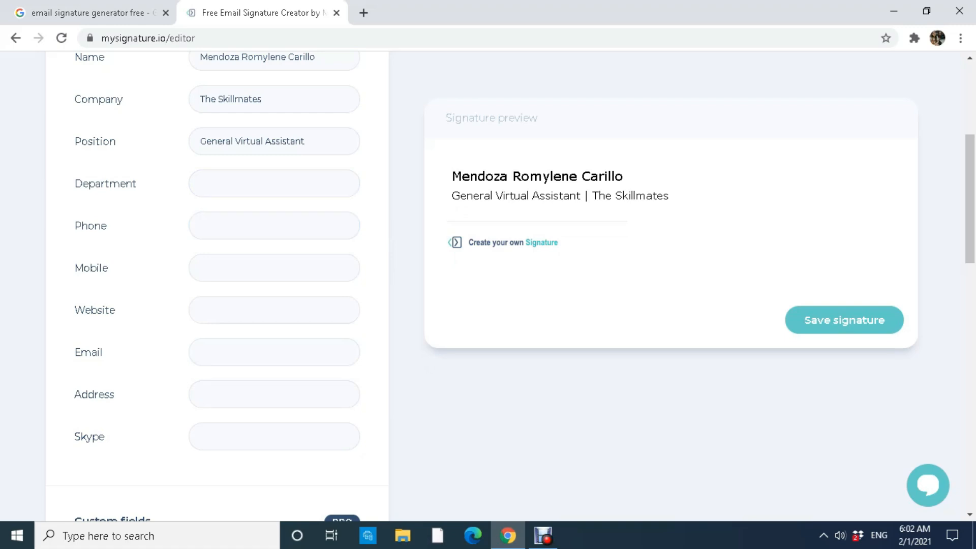
pyautogui.click(275, 268)
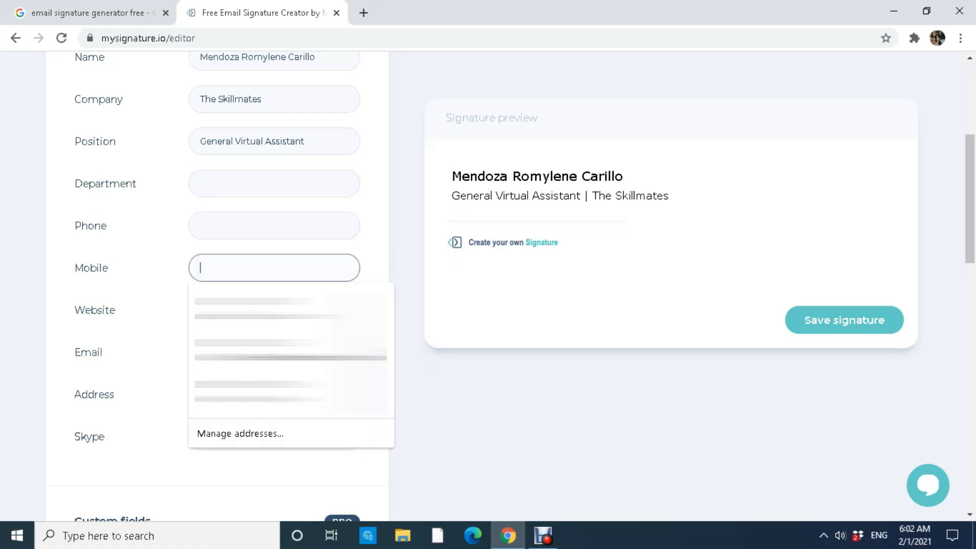
pyautogui.write('123456789')
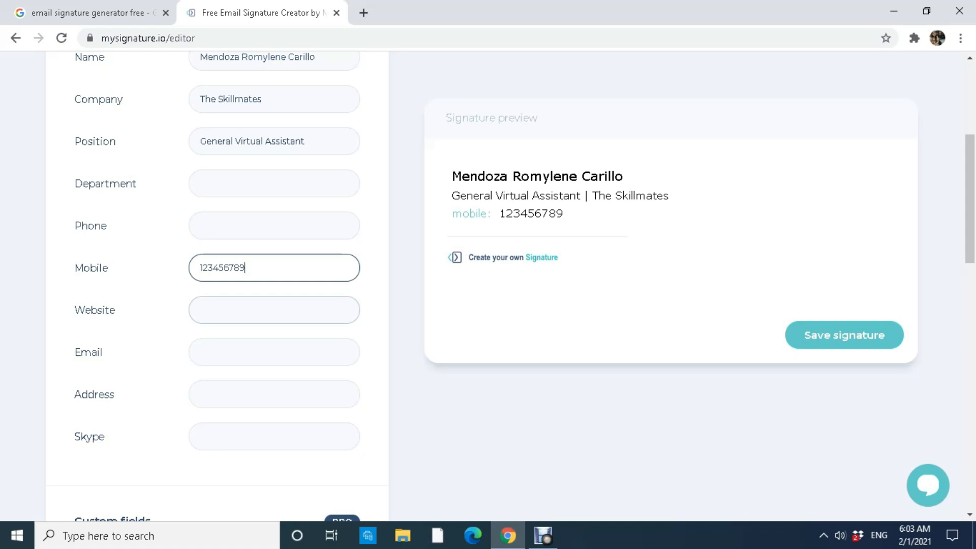
pyautogui.write('www')
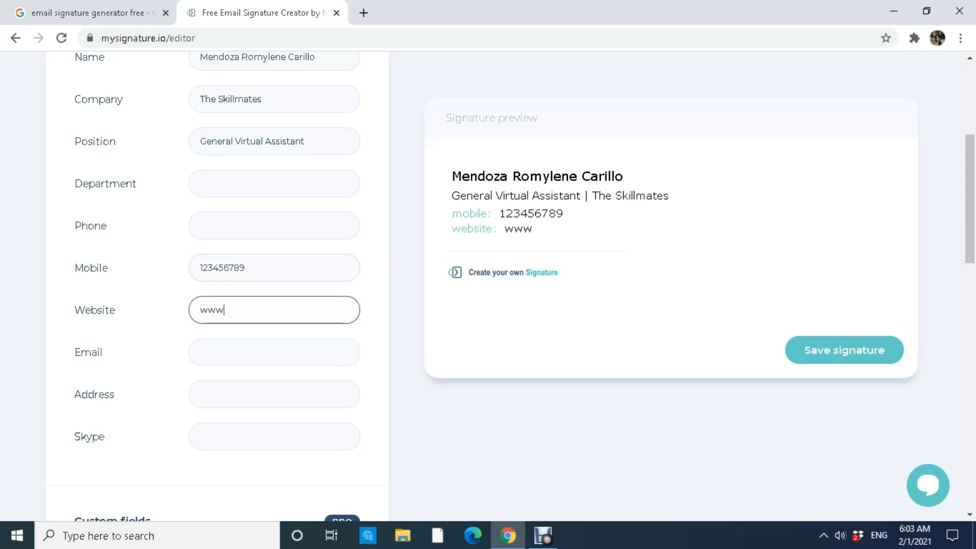
pyautogui.write('.theskillmates.com')
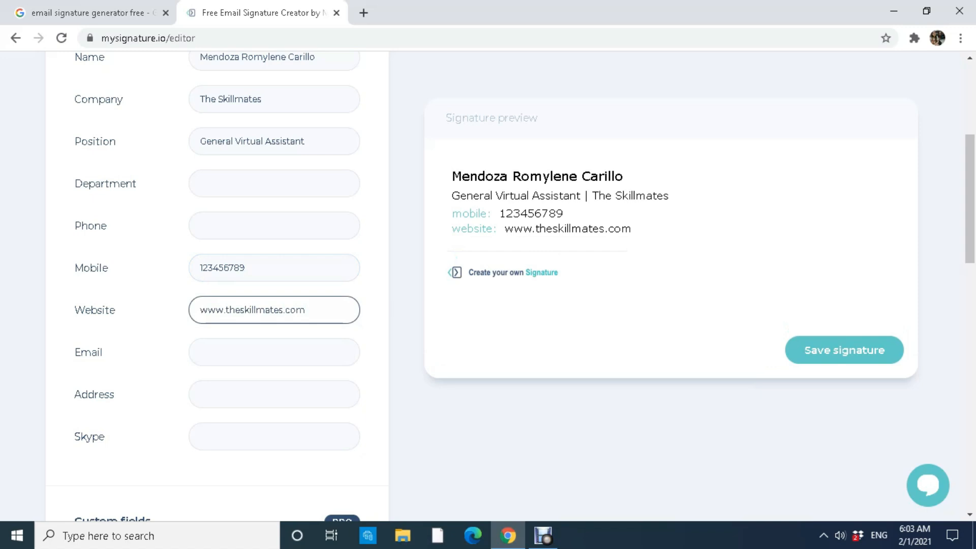
pyautogui.click(274, 352)
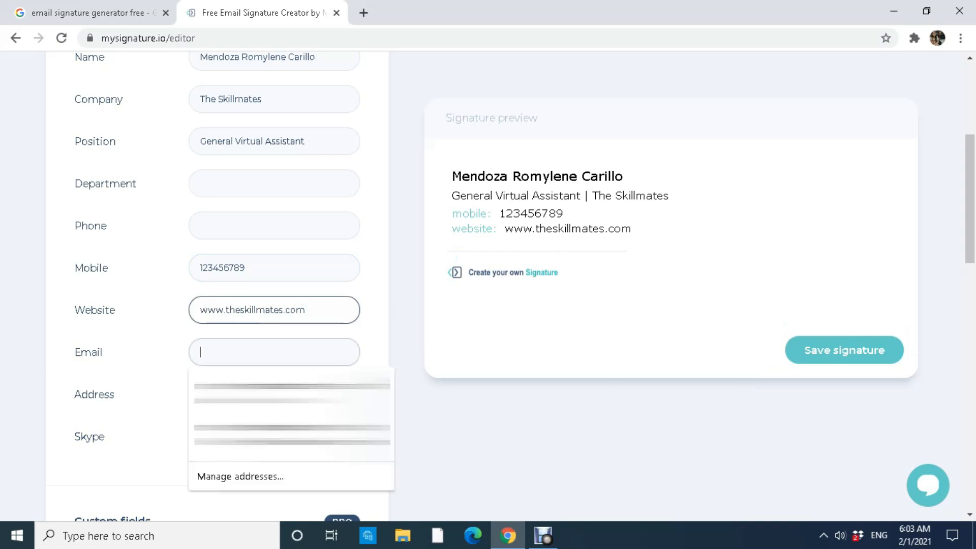
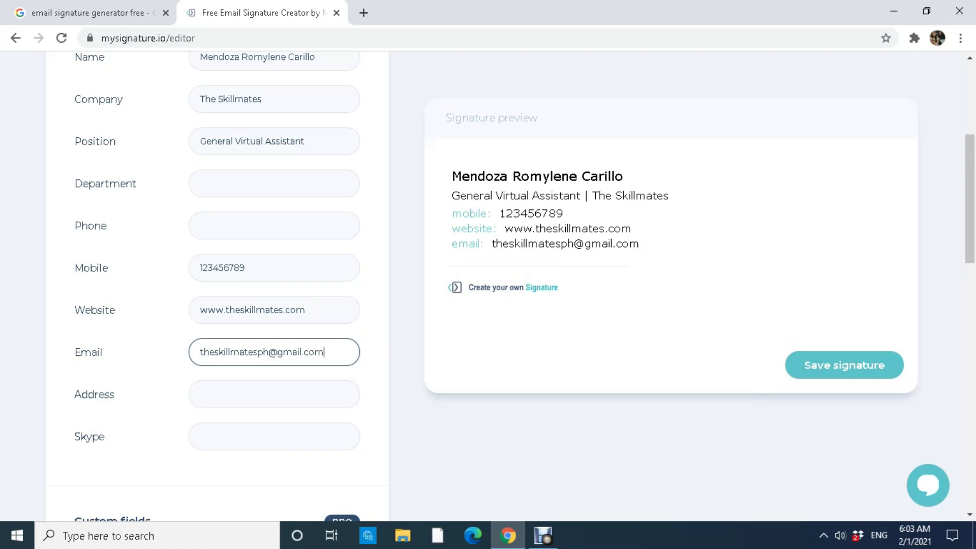
pyautogui.moveTo(74, 352); pyautogui.dragTo(104, 352)
pyautogui.click(108, 354)
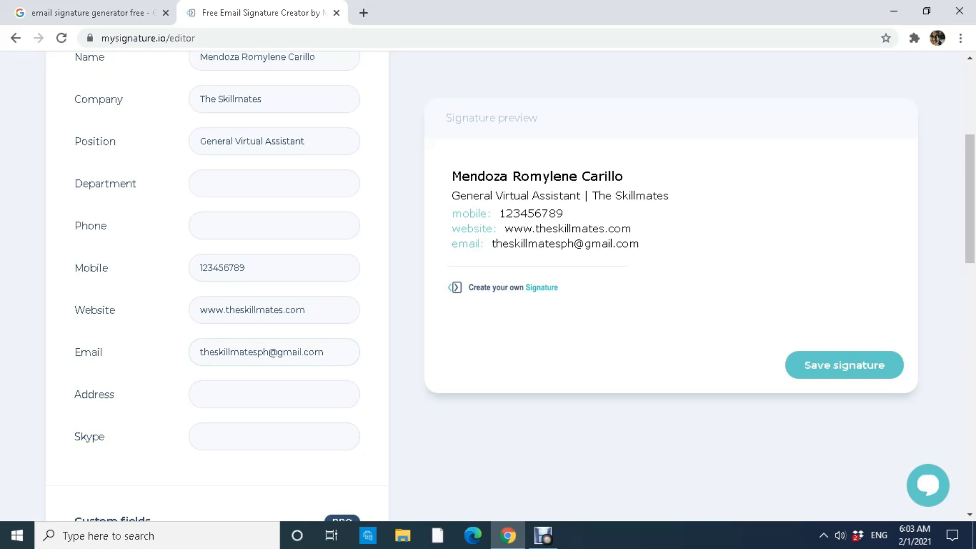
# Fill in the address and the Skype ID fields.
pyautogui.click(274, 394)
pyautogui.write('Davao')
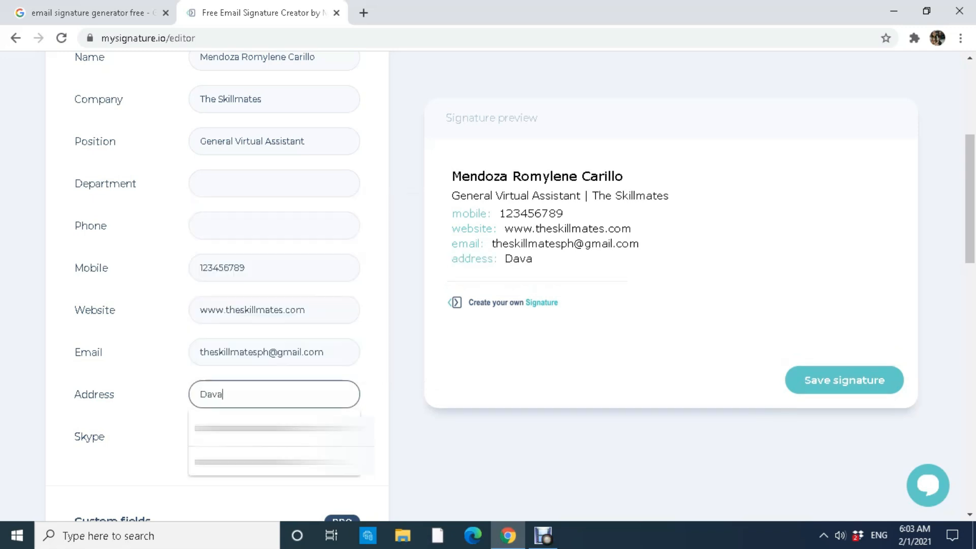
pyautogui.press('BackSpace')
pyautogui.press('BackSpace')
pyautogui.press('BackSpace')
pyautogui.press('BackSpace')
pyautogui.press('BackSpace')
pyautogui.write('Madr')
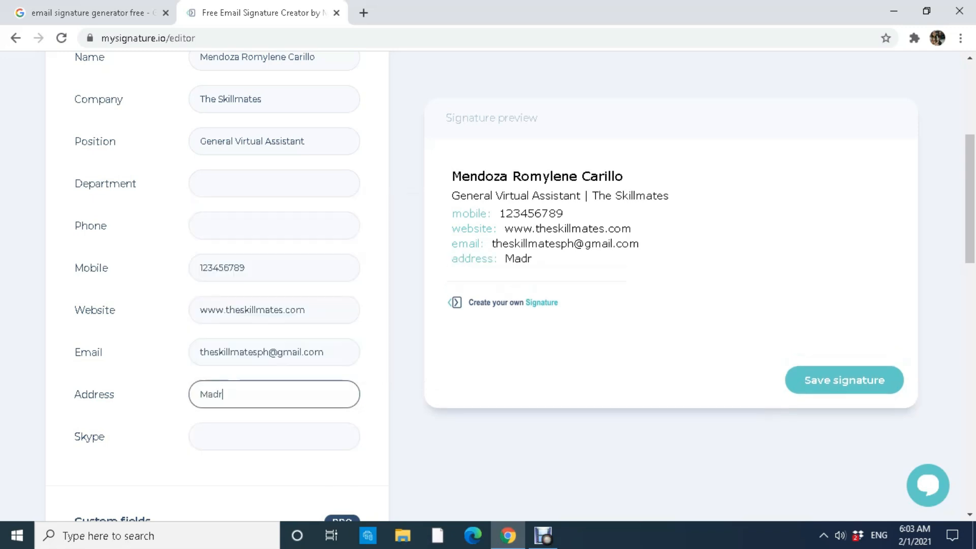
pyautogui.write('id, Spain')
pyautogui.click(274, 437)
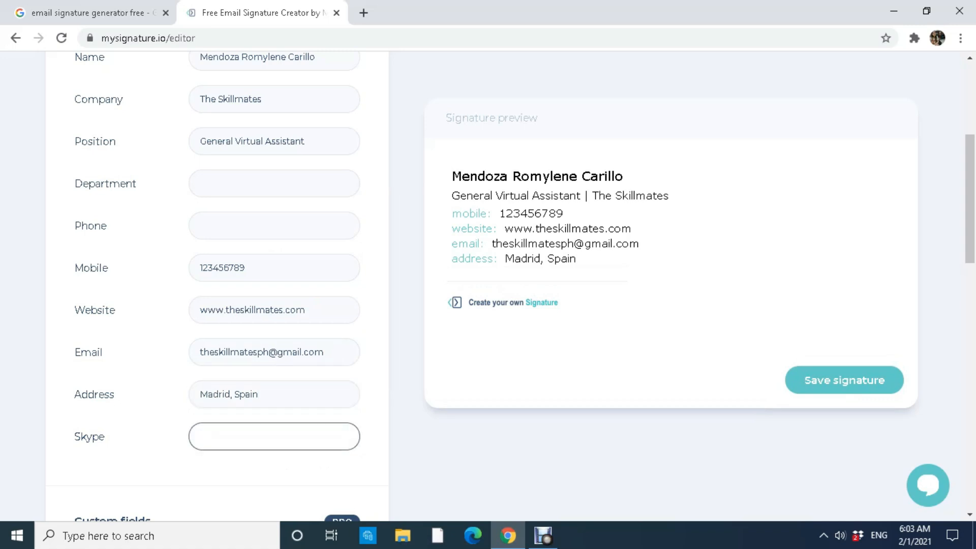
pyautogui.write('live')
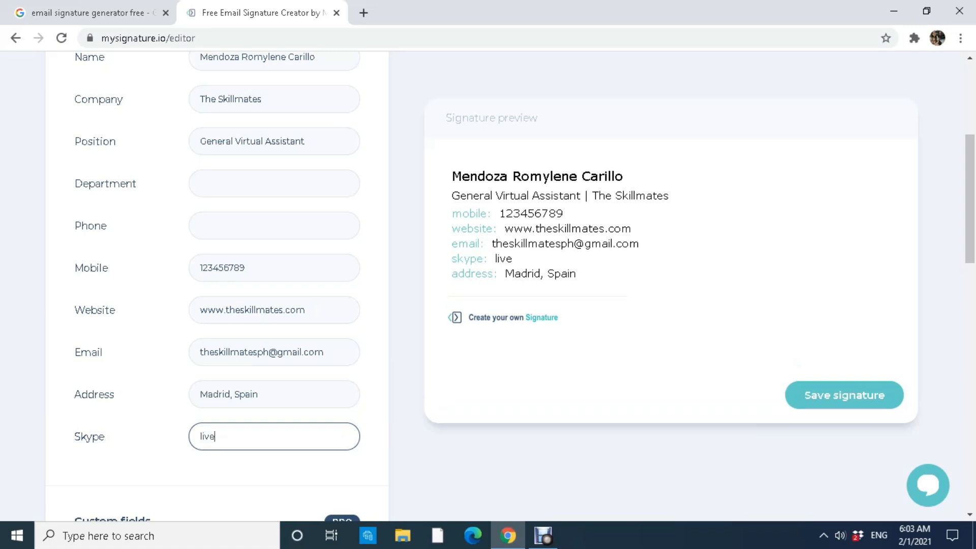
pyautogui.write('::12345678')
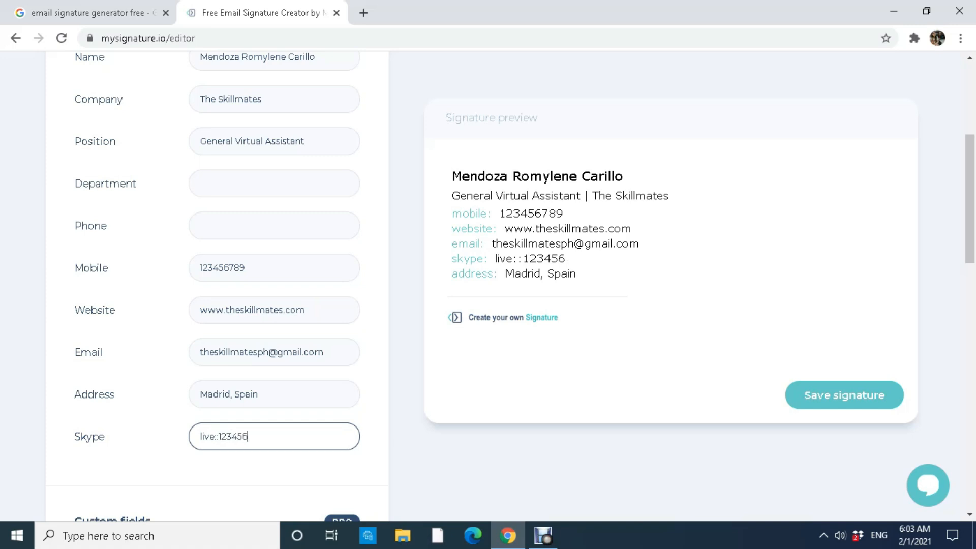
pyautogui.click(406, 447)
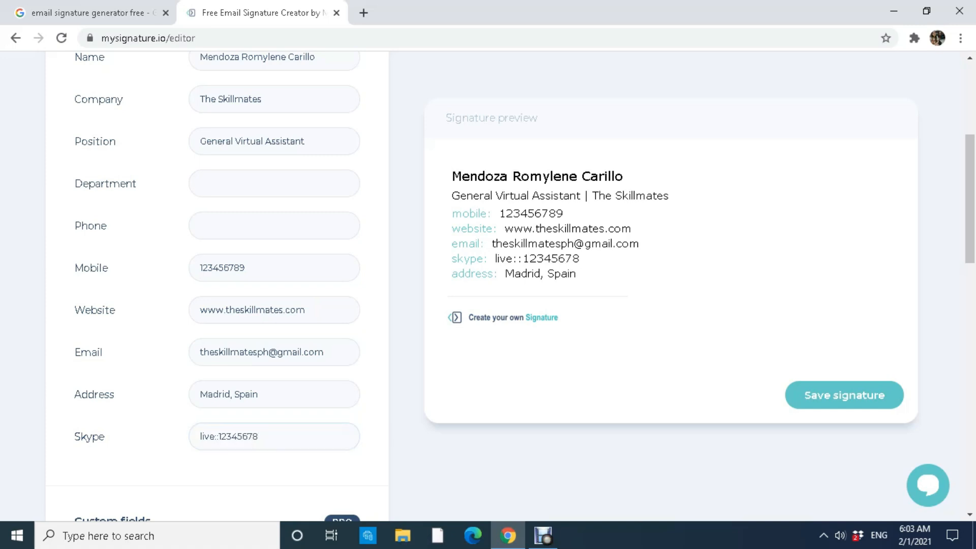
# In the Images section, start uploading a photo file.
pyautogui.scroll(5, 406, 355)
pyautogui.scroll(-2, 488, 305)
pyautogui.scroll(2, 488, 305)
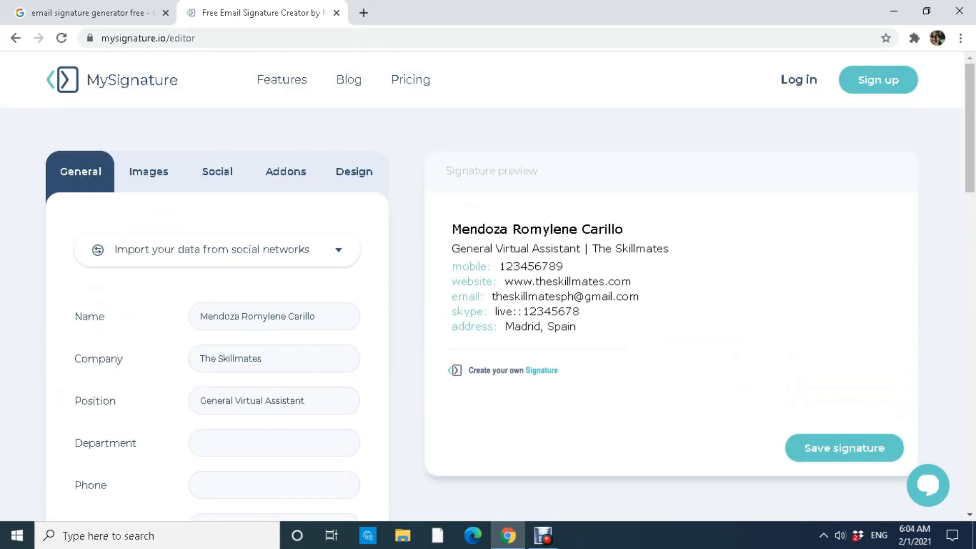
pyautogui.click(148, 171)
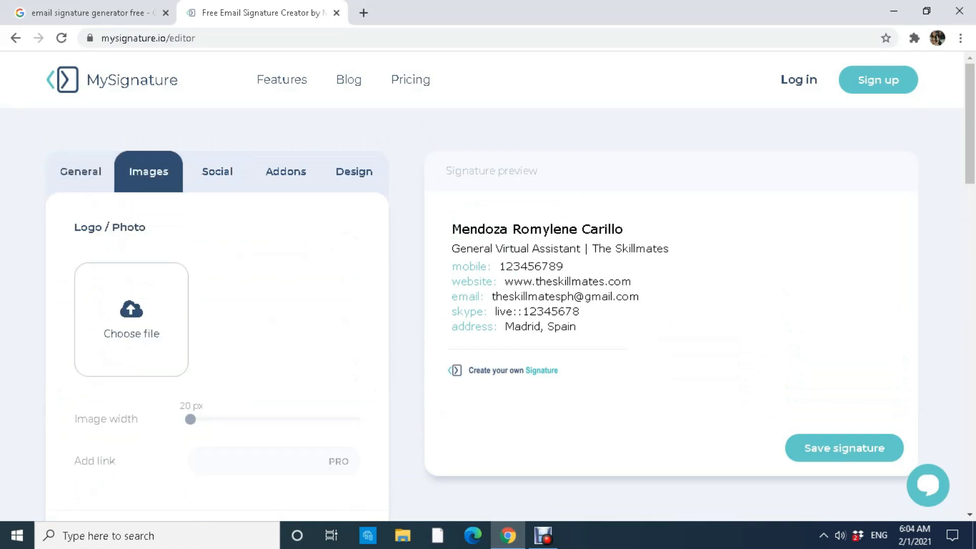
pyautogui.scroll(-1, 217, 305)
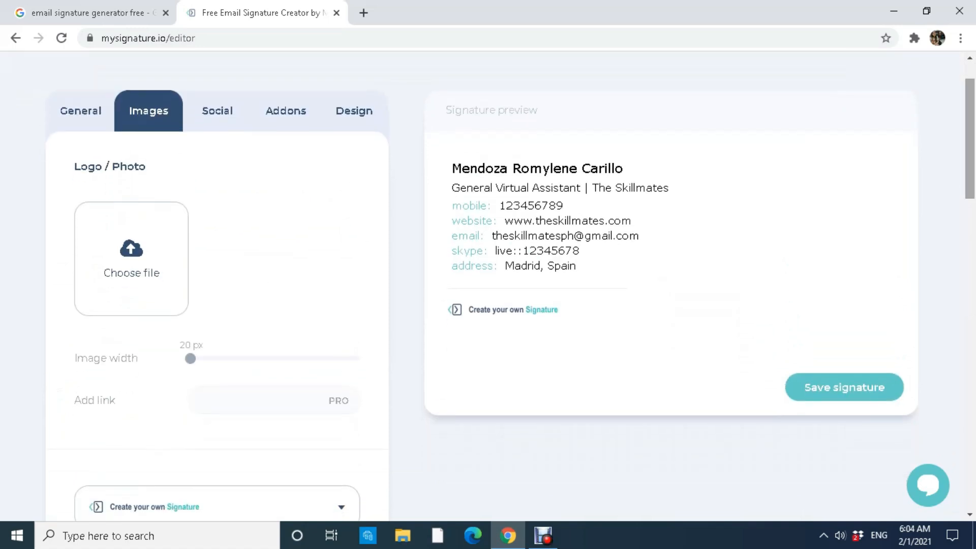
pyautogui.click(131, 254)
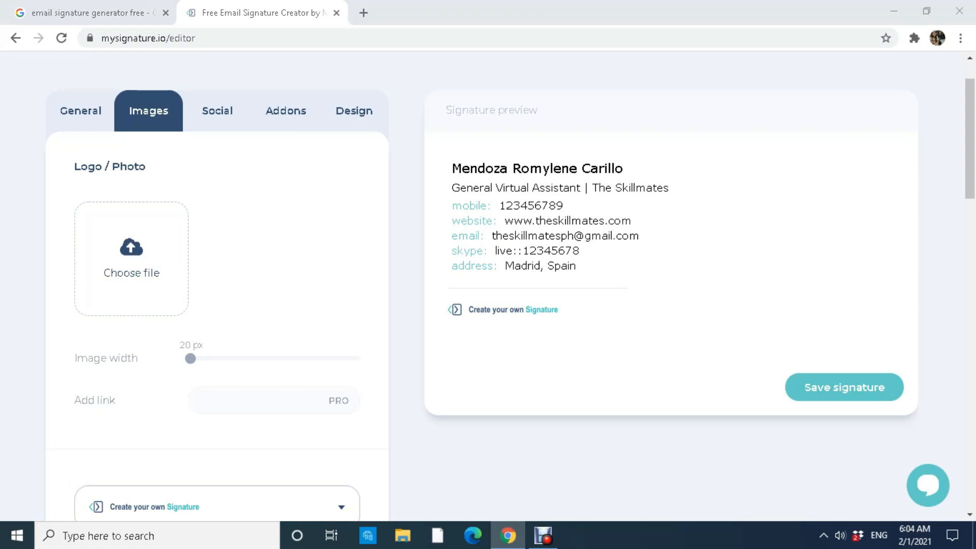
# Upload Headshotsmile.jpg from Documents, crop it around the face, then go to Social links.
pyautogui.click(176, 37)
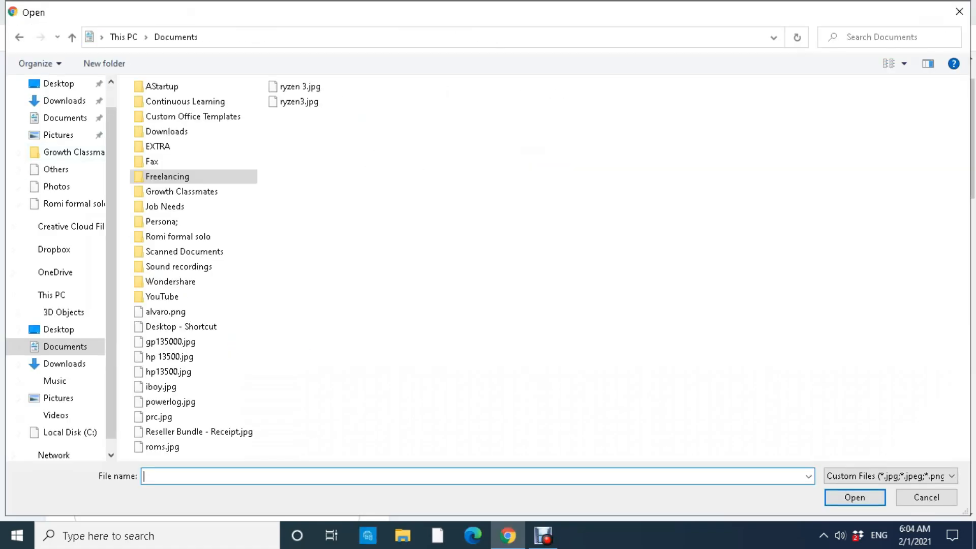
pyautogui.doubleClick(178, 236)
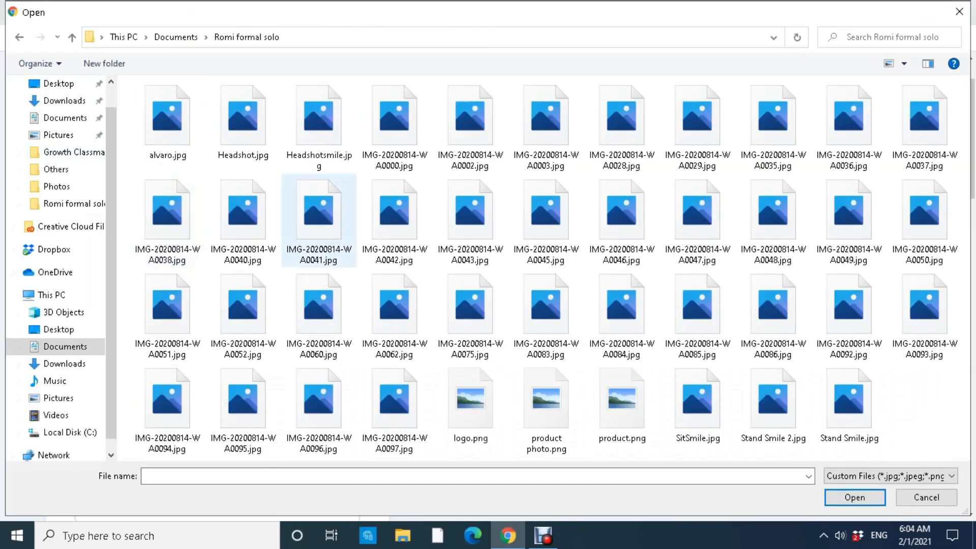
pyautogui.doubleClick(318, 124)
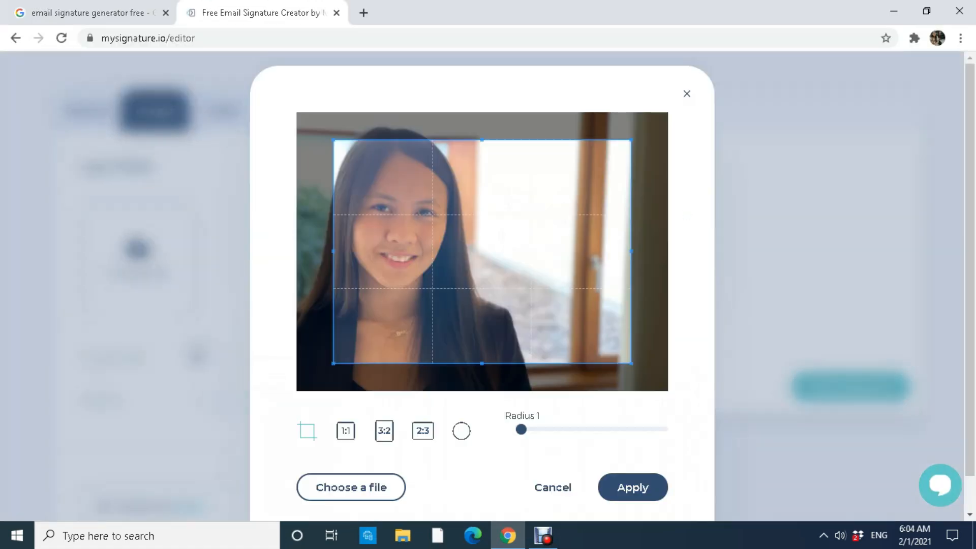
pyautogui.moveTo(482, 252); pyautogui.dragTo(445, 234)
pyautogui.moveTo(594, 345); pyautogui.dragTo(597, 366)
pyautogui.moveTo(447, 245); pyautogui.dragTo(452, 245)
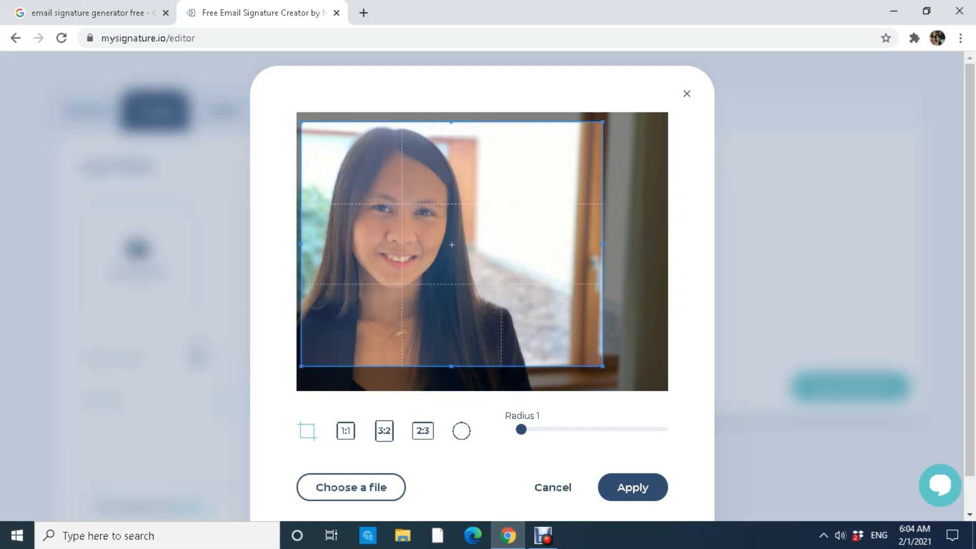
pyautogui.click(633, 487)
pyautogui.scroll(1, 488, 285)
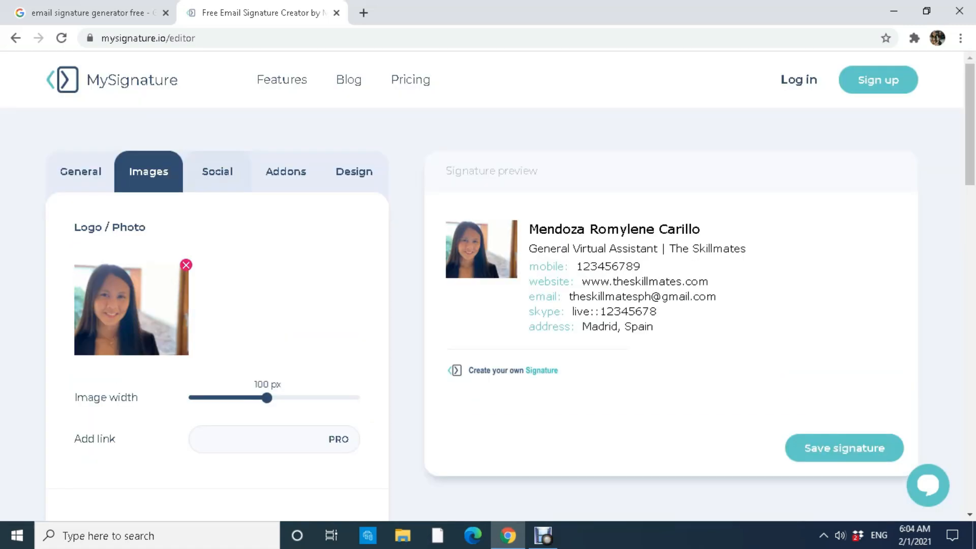
pyautogui.click(217, 172)
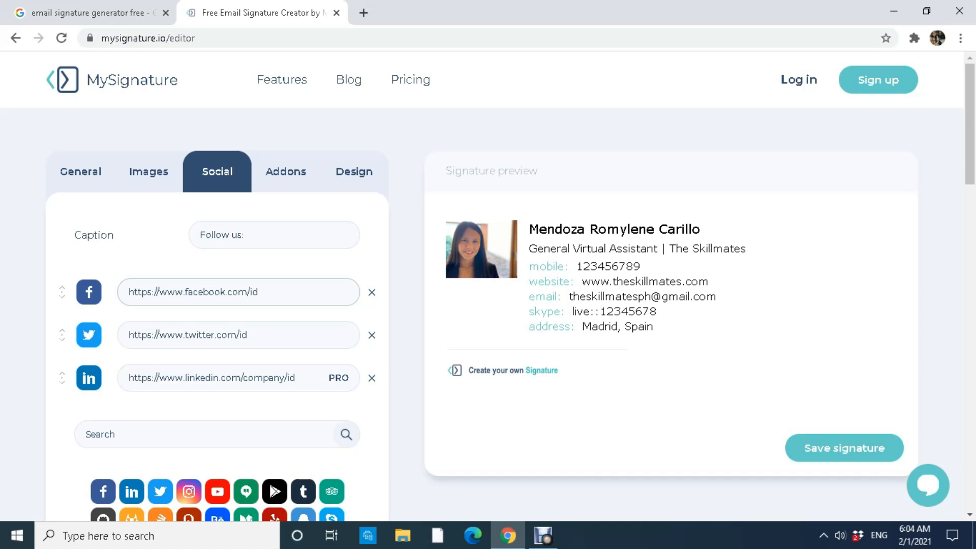
# Fill in the Facebook, Twitter and Instagram profile links.
pyautogui.click(218, 292)
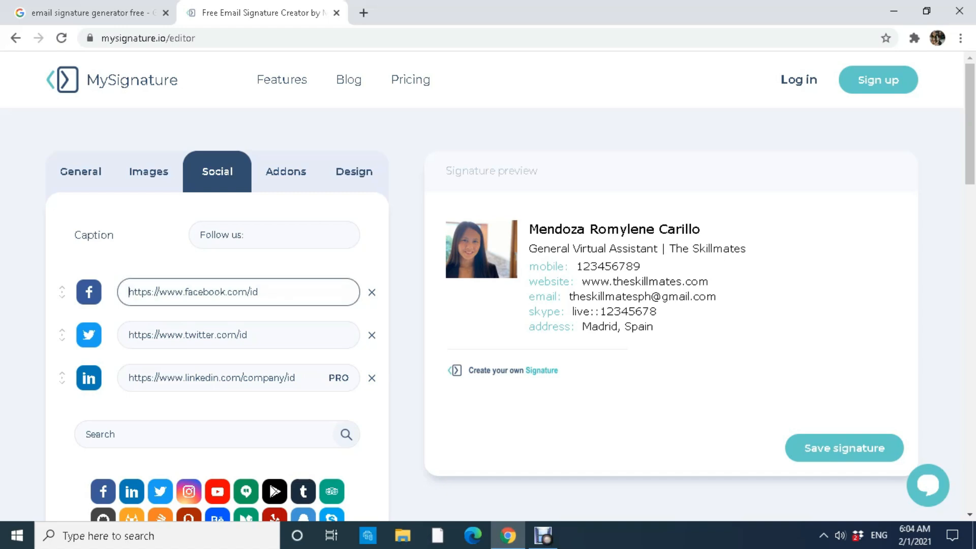
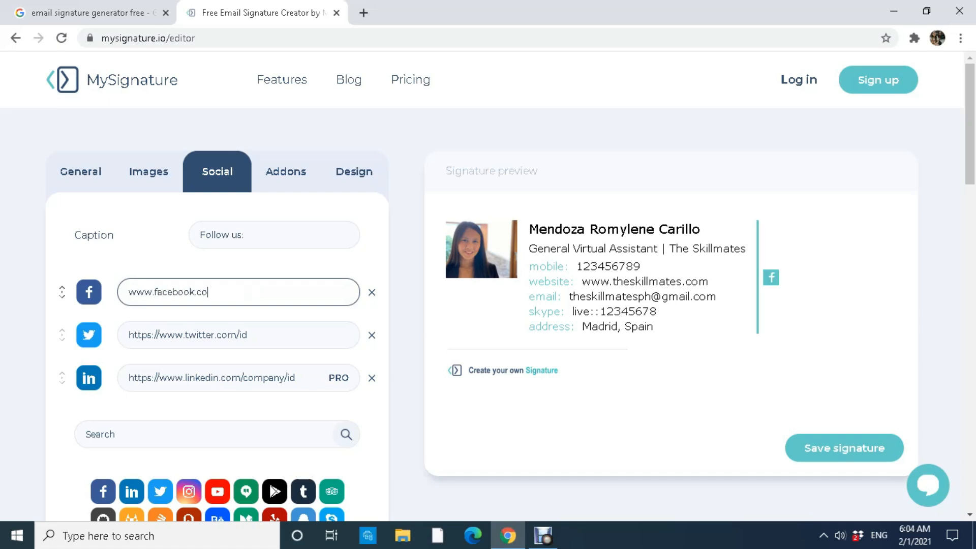
pyautogui.click(238, 335)
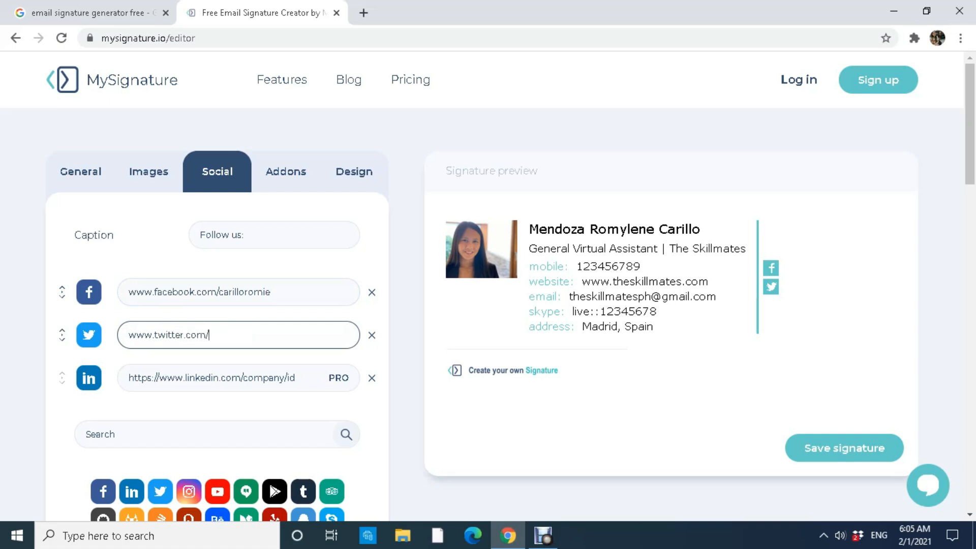
pyautogui.scroll(-4, 218, 305)
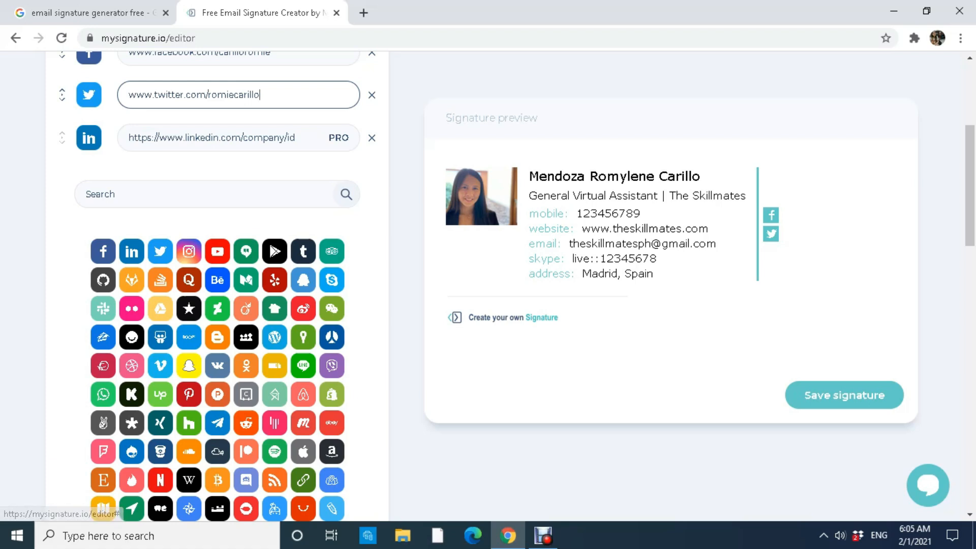
pyautogui.click(188, 251)
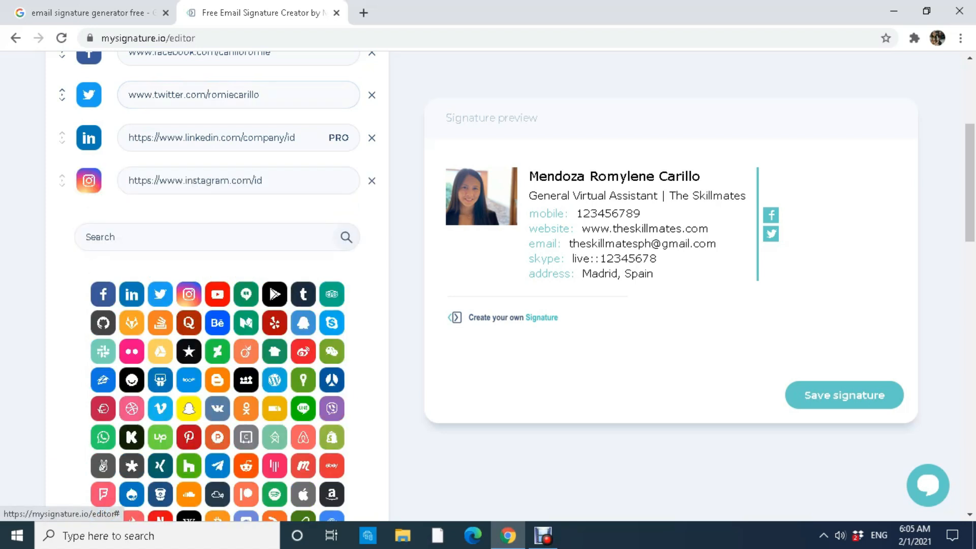
pyautogui.click(196, 180)
pyautogui.write('w')
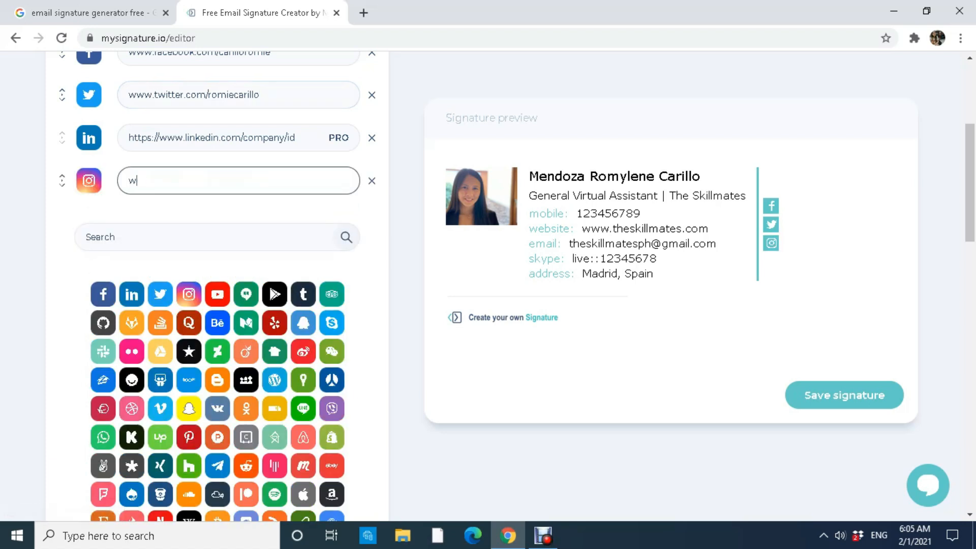
pyautogui.write('ww.instagram.com/iamroms')
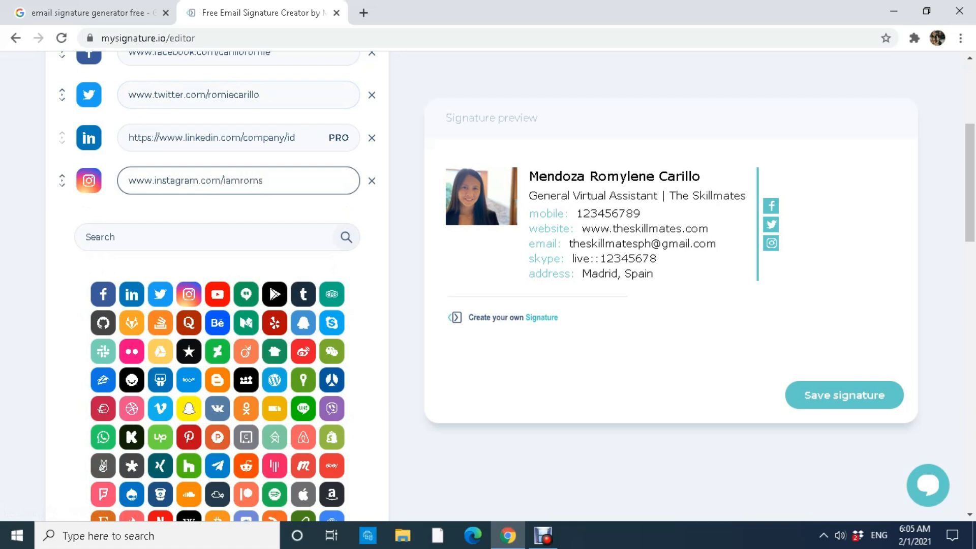
# Remove the Skype link and the trial Tumblr, Snapchat and Houzz rows.
pyautogui.click(303, 294)
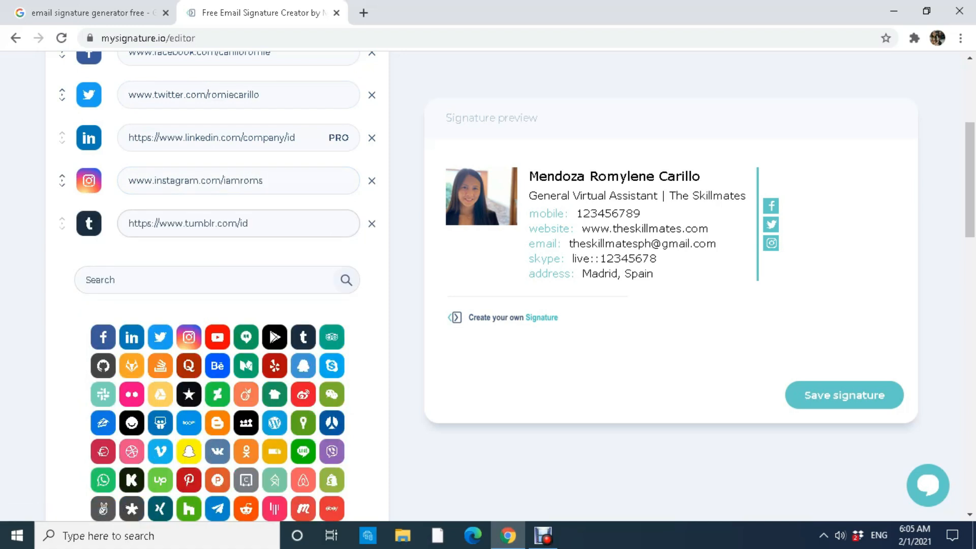
pyautogui.click(371, 224)
pyautogui.click(332, 323)
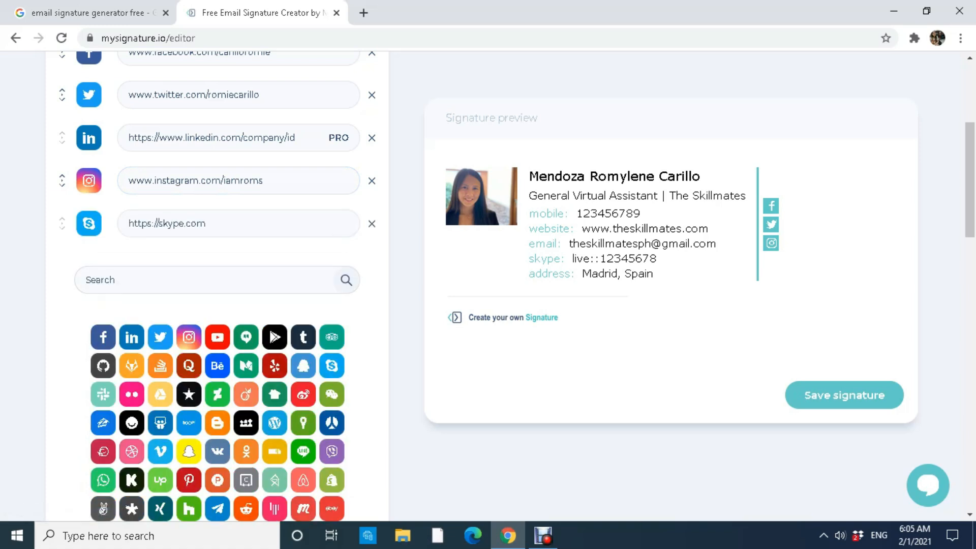
pyautogui.click(371, 224)
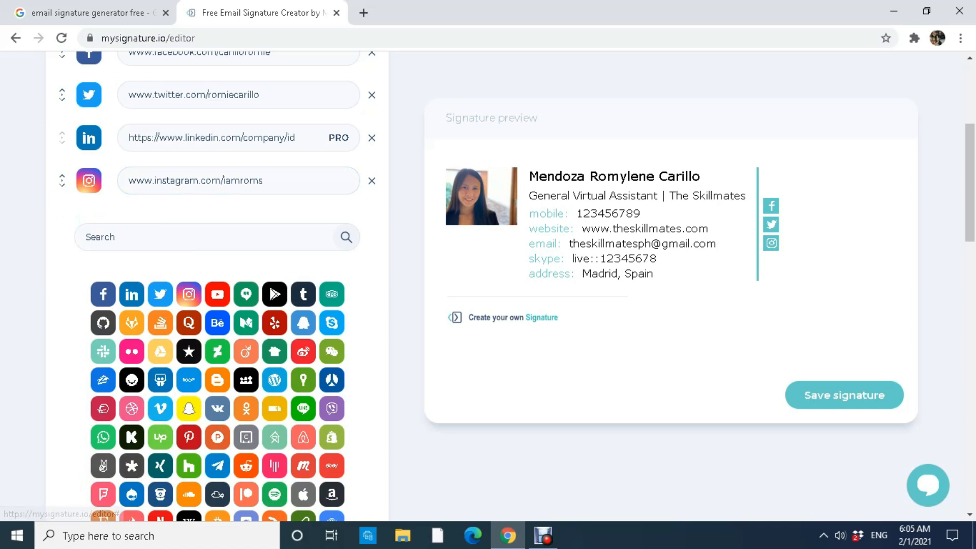
pyautogui.click(189, 409)
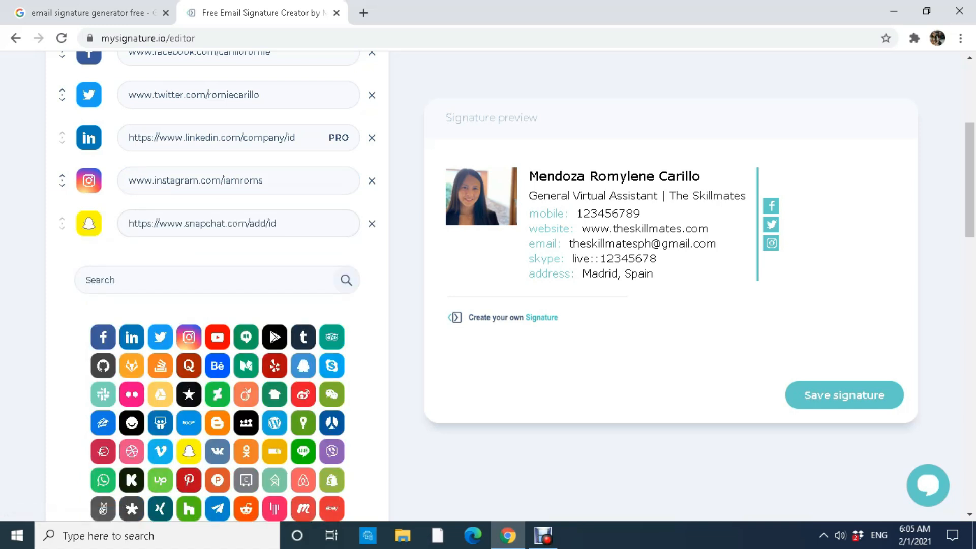
pyautogui.click(371, 223)
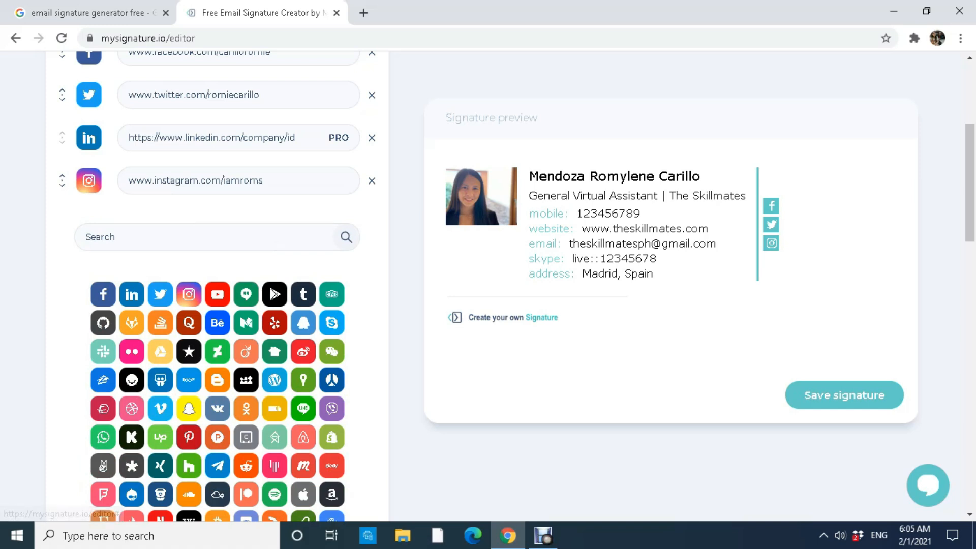
pyautogui.click(189, 465)
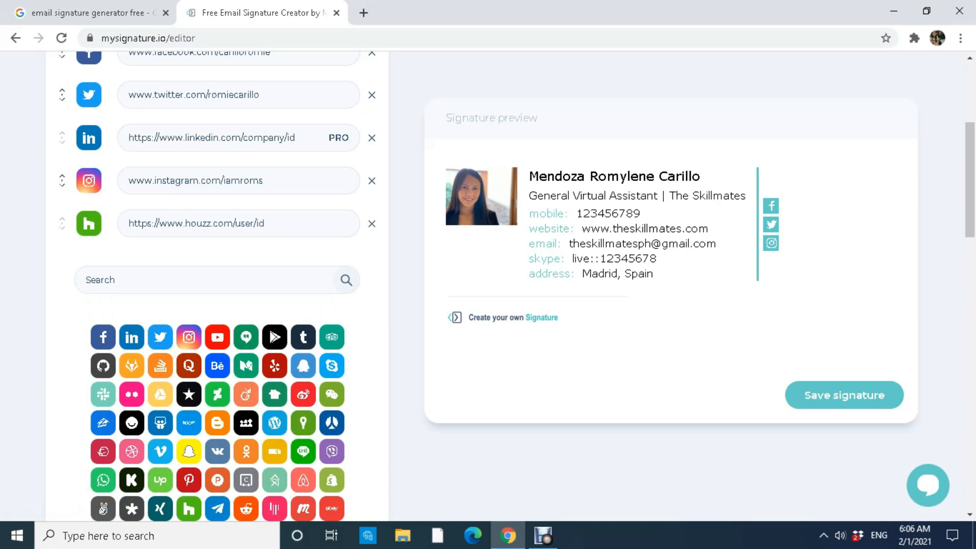
pyautogui.click(372, 224)
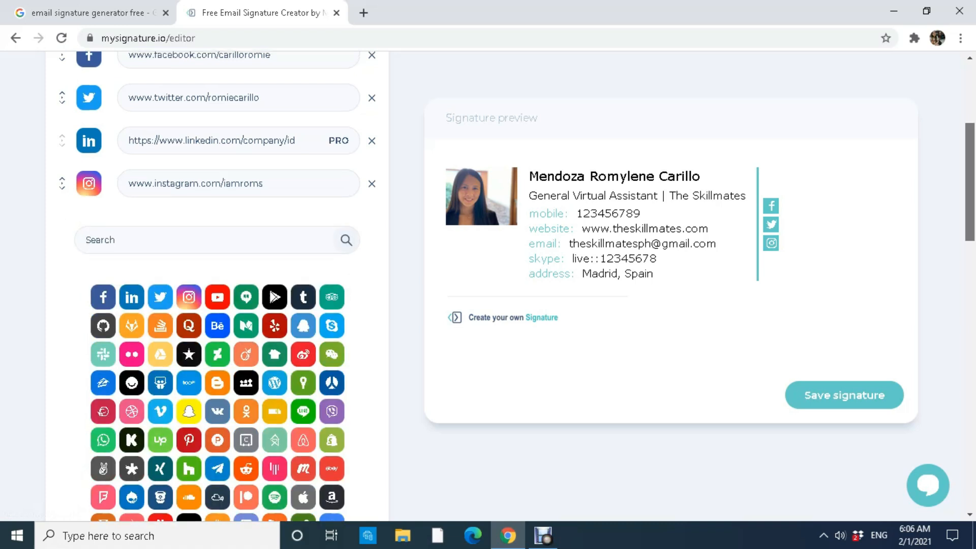
pyautogui.scroll(3, 217, 285)
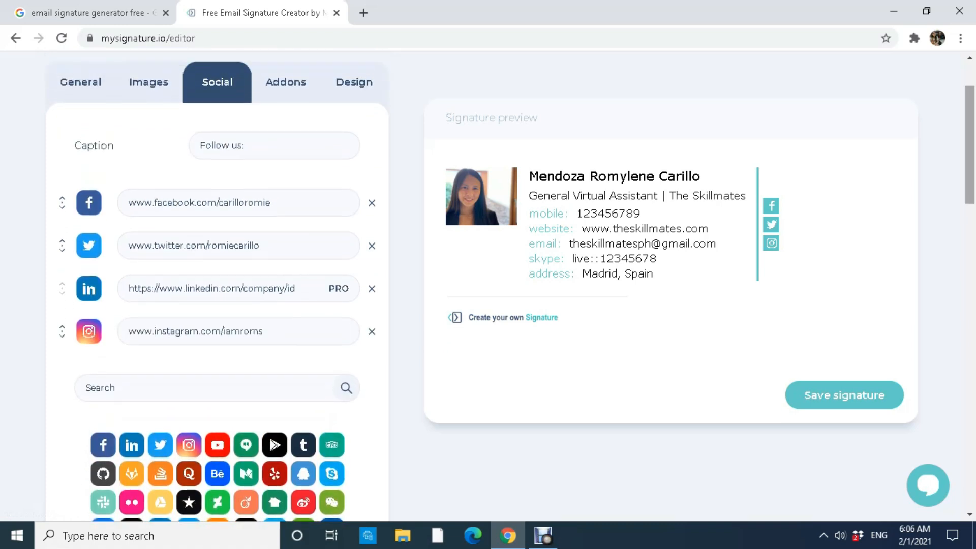
pyautogui.click(286, 83)
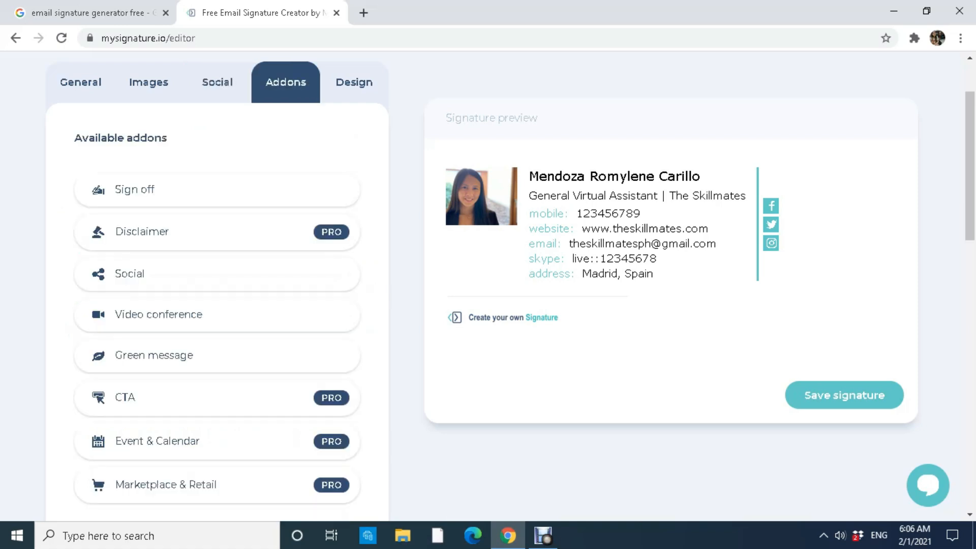
# Add a Sign off add-on and try the preset sign-offs, Best regards through Best wishes.
pyautogui.click(135, 190)
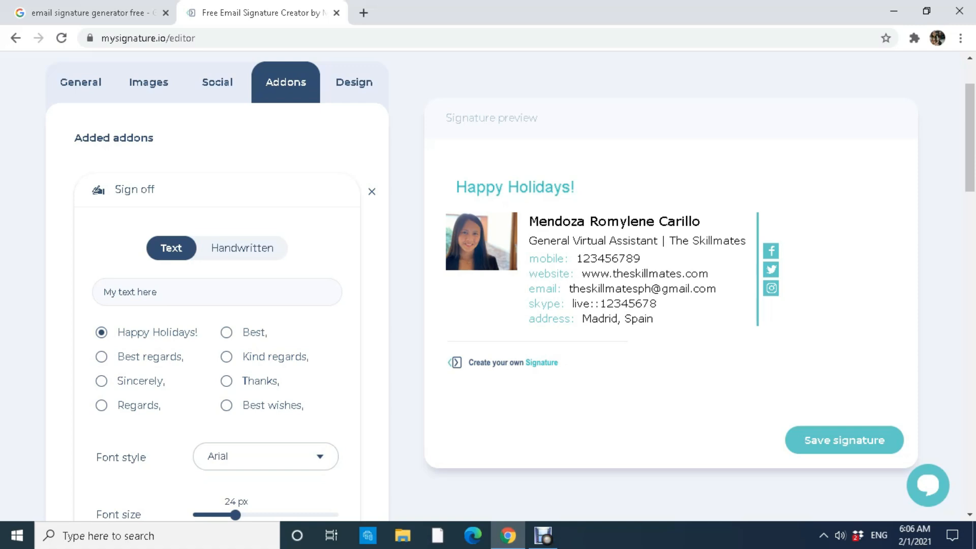
pyautogui.click(102, 357)
pyautogui.click(101, 381)
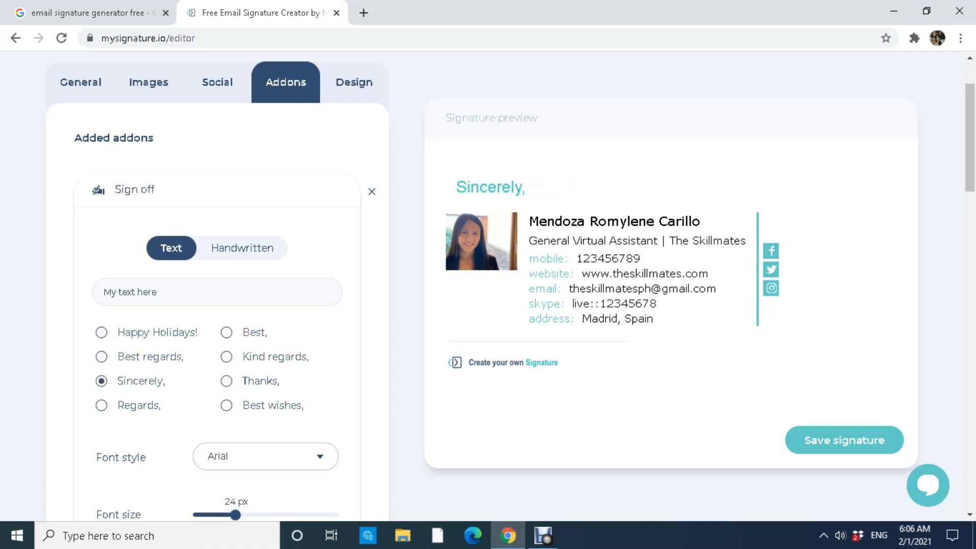
pyautogui.click(102, 406)
pyautogui.click(227, 333)
pyautogui.click(227, 356)
pyautogui.click(227, 381)
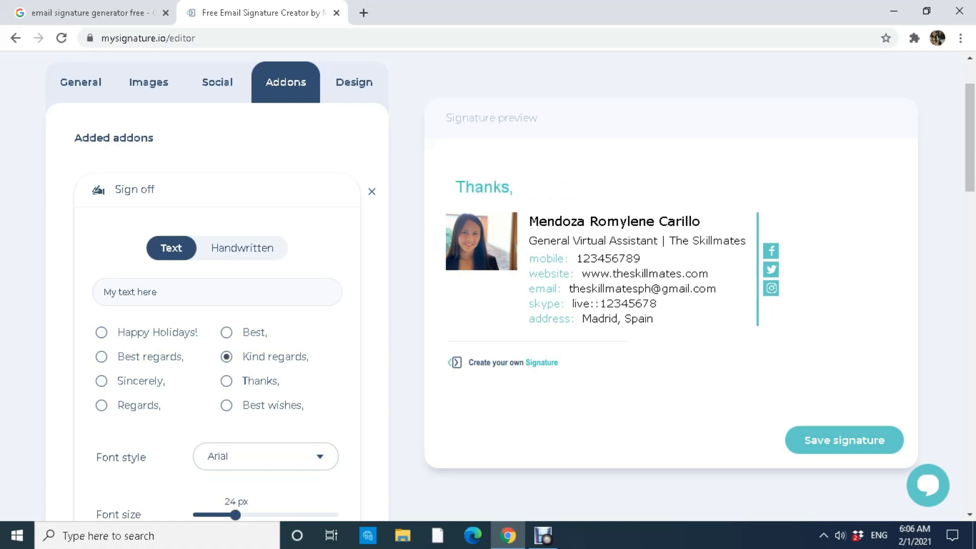
pyautogui.click(227, 406)
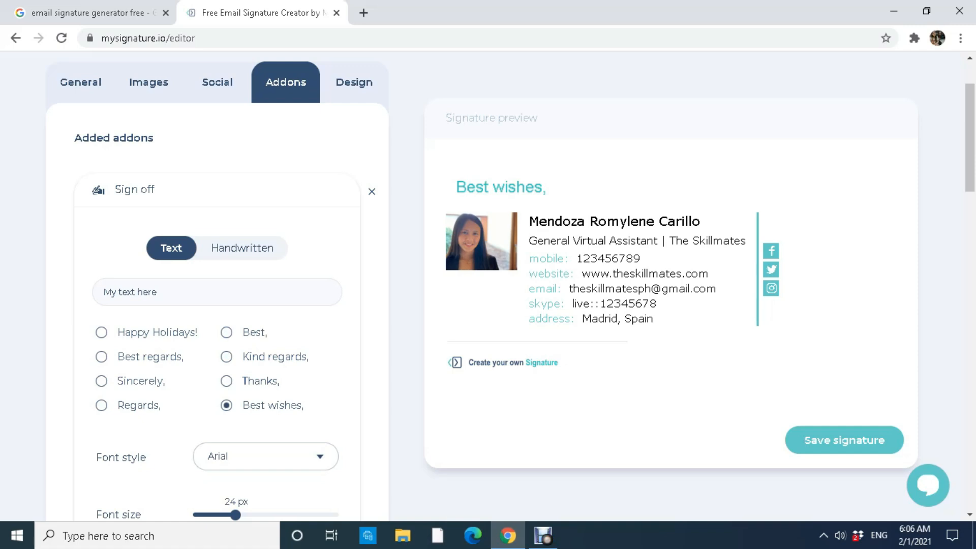
# Type the custom sign-off 'Yours Truly' and switch it to handwritten style.
pyautogui.click(217, 292)
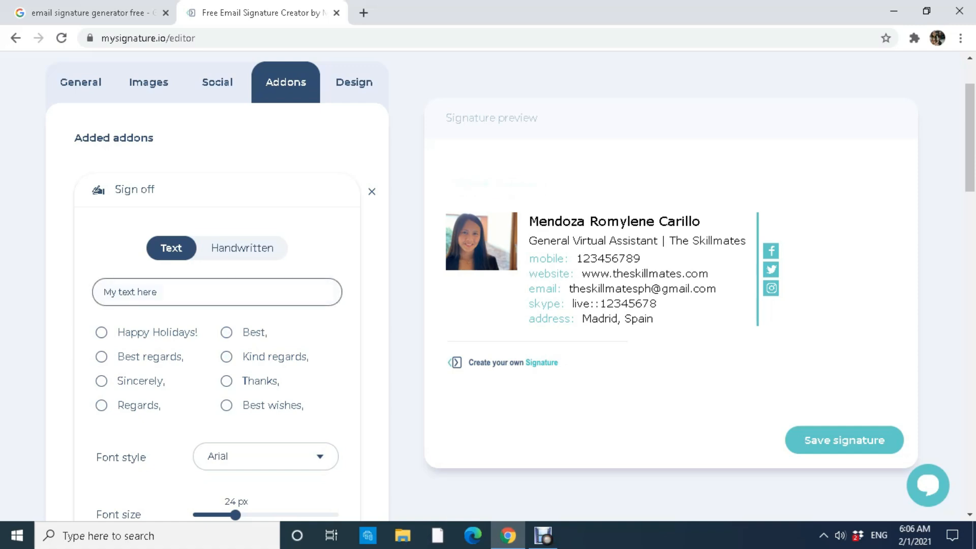
pyautogui.write('Yours Tr')
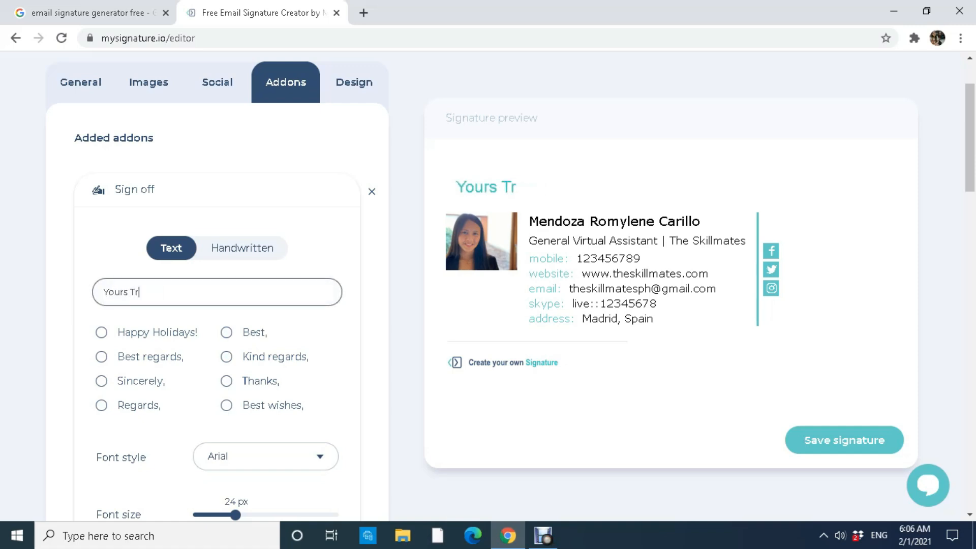
pyautogui.write('uly,')
pyautogui.click(242, 248)
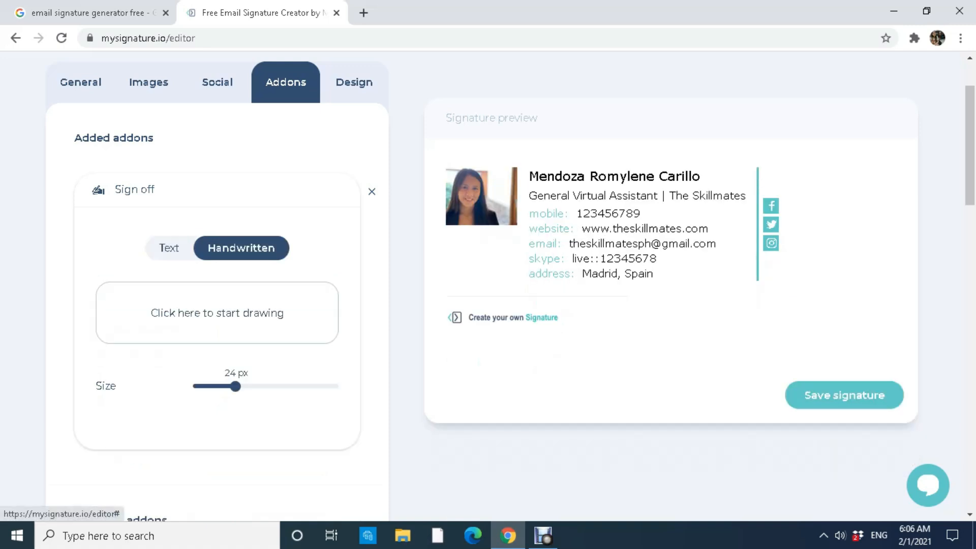
# Hand-draw 'Yours Truly' on the sign-off canvas, add it, then switch back to Text.
pyautogui.click(217, 313)
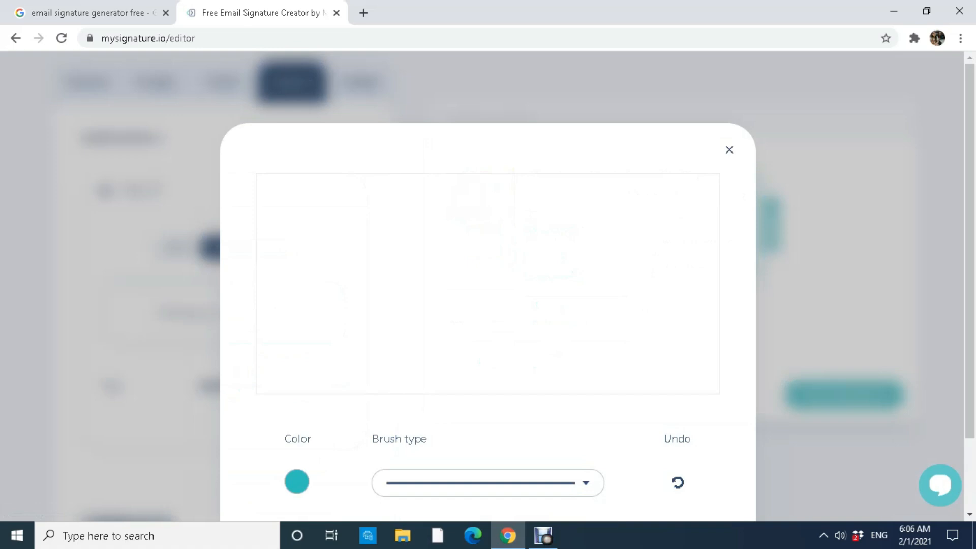
pyautogui.moveTo(318, 258)
pyautogui.mouseDown()
pyautogui.moveTo(319, 280)
pyautogui.moveTo(317, 257)
pyautogui.moveTo(394, 248)
pyautogui.moveTo(386, 268)
pyautogui.mouseUp()
pyautogui.moveTo(487, 247)
pyautogui.mouseDown()
pyautogui.moveTo(491, 273)
pyautogui.moveTo(494, 240)
pyautogui.moveTo(497, 261)
pyautogui.moveTo(512, 246)
pyautogui.moveTo(542, 248)
pyautogui.moveTo(540, 275)
pyautogui.mouseUp()
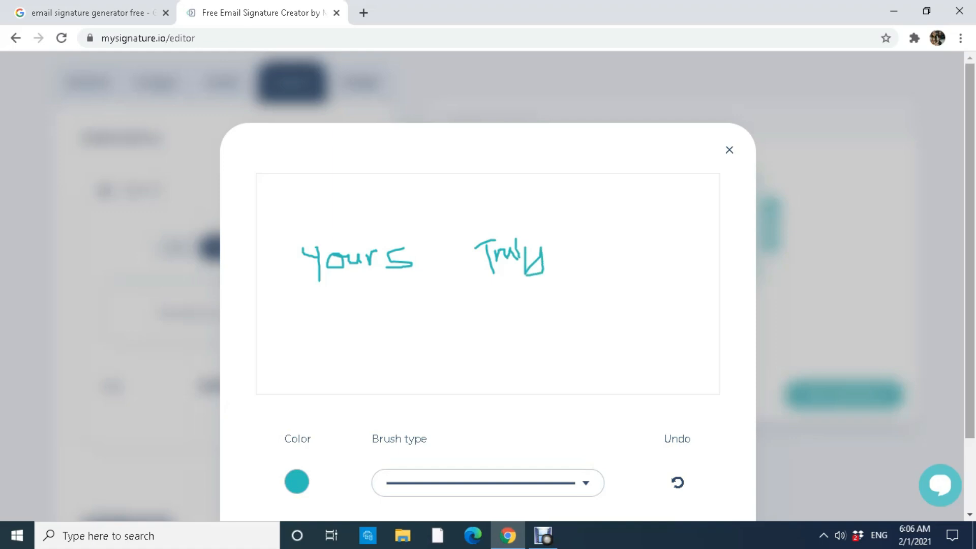
pyautogui.scroll(-2, 488, 284)
pyautogui.click(689, 471)
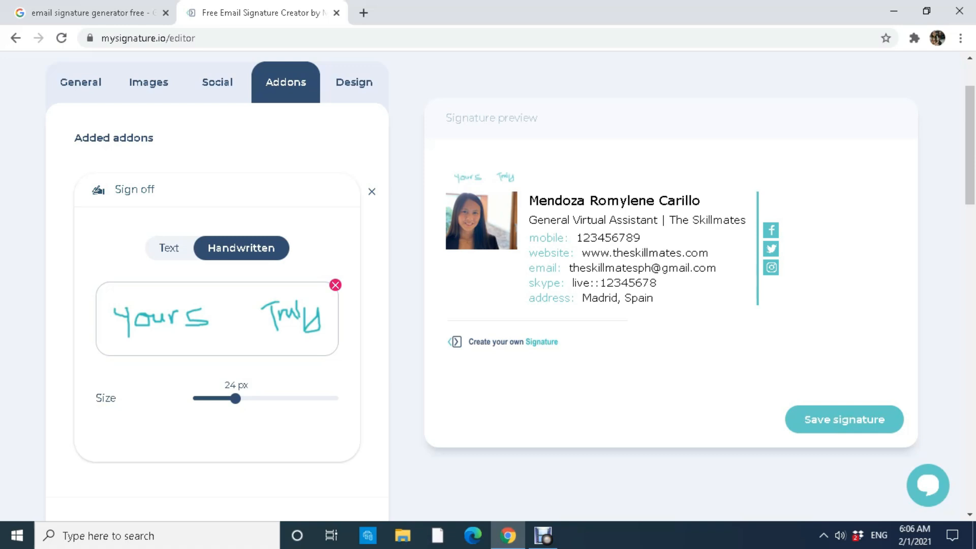
pyautogui.click(169, 247)
# Replace the custom text with the 'Best regards,' sign-off in Tahoma at 22 px.
pyautogui.moveTo(161, 292); pyautogui.dragTo(100, 292)
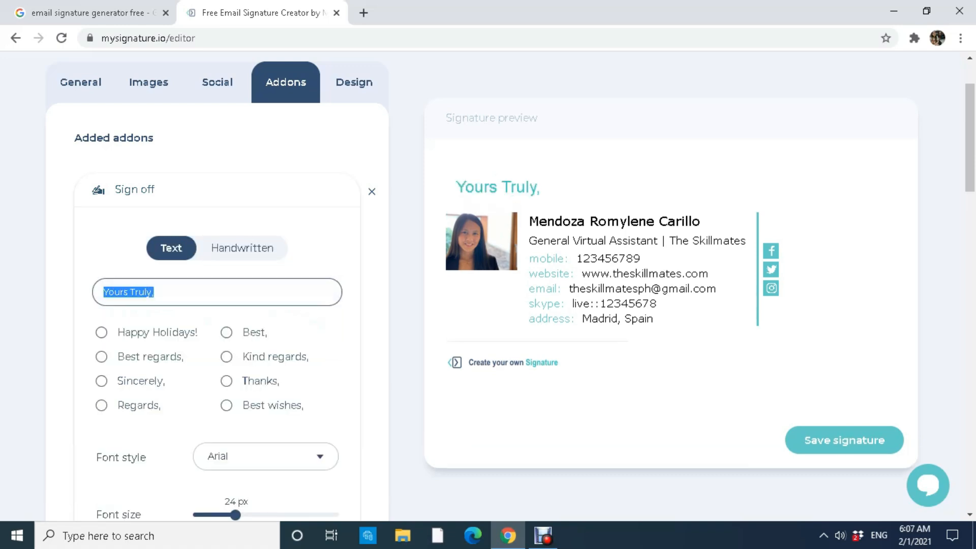
pyautogui.press('BackSpace')
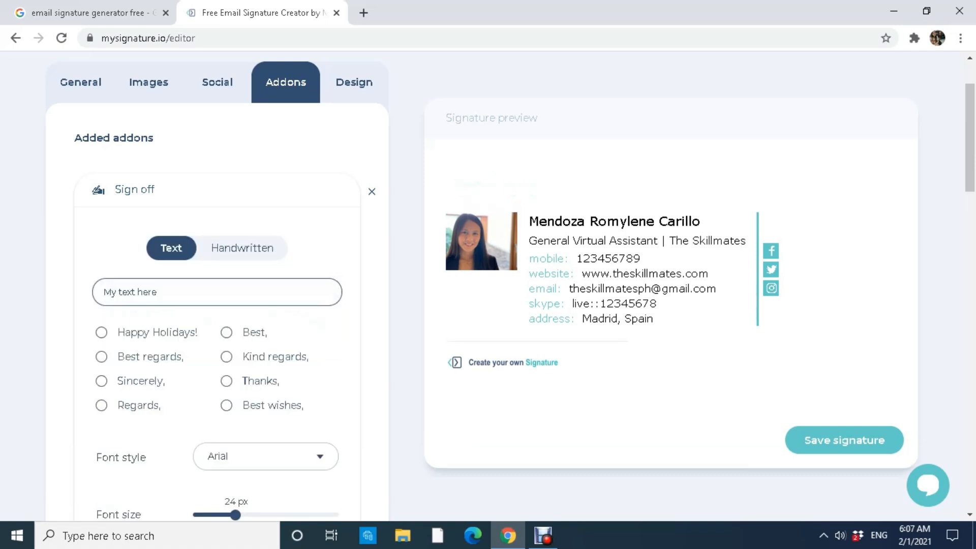
pyautogui.click(102, 357)
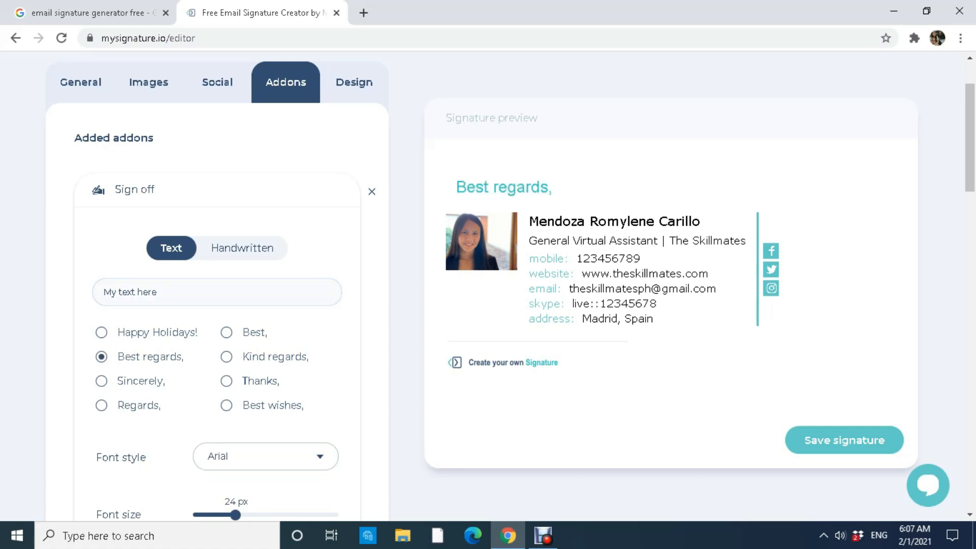
pyautogui.moveTo(970, 137); pyautogui.dragTo(970, 173)
pyautogui.moveTo(235, 364)
pyautogui.mouseDown()
pyautogui.moveTo(273, 364)
pyautogui.moveTo(224, 363)
pyautogui.moveTo(287, 363)
pyautogui.moveTo(229, 364)
pyautogui.mouseUp()
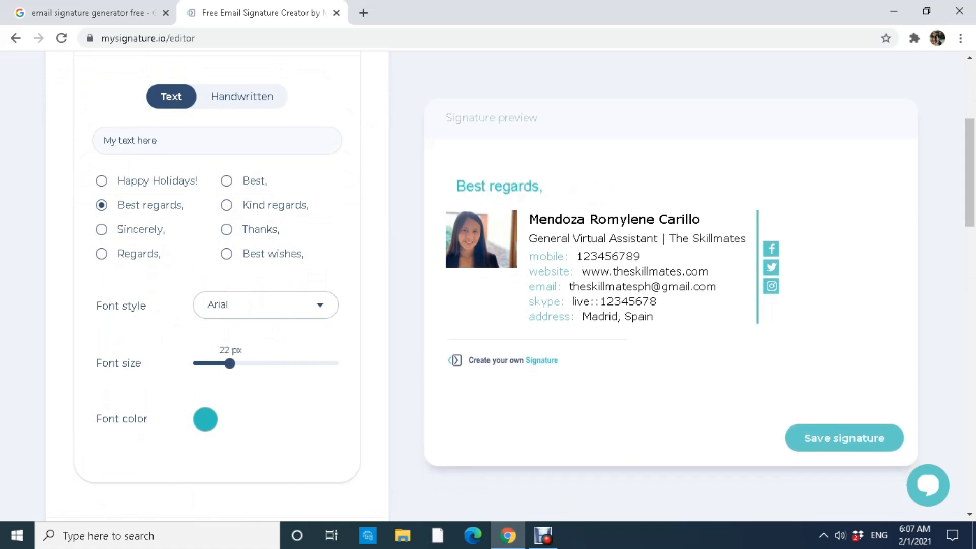
pyautogui.click(266, 305)
pyautogui.click(237, 284)
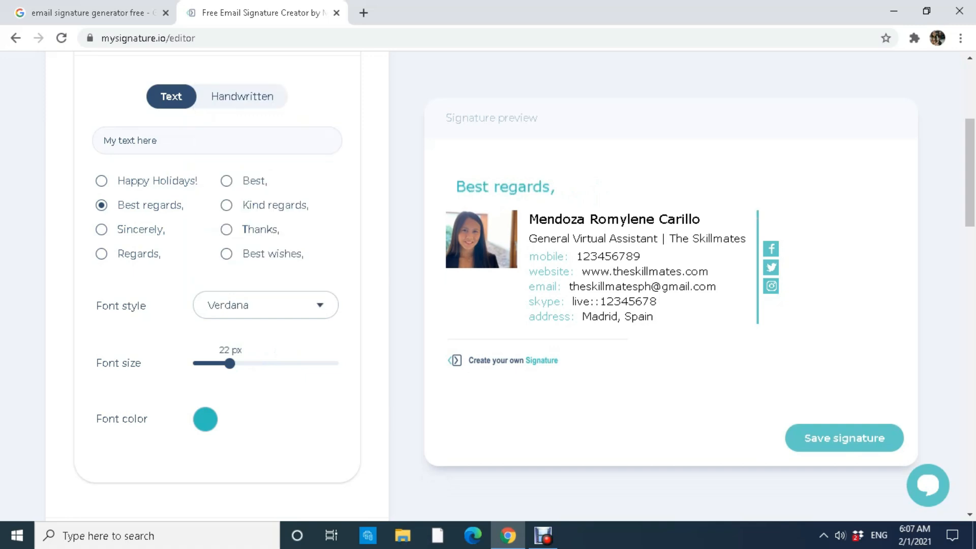
pyautogui.click(319, 304)
pyautogui.click(225, 230)
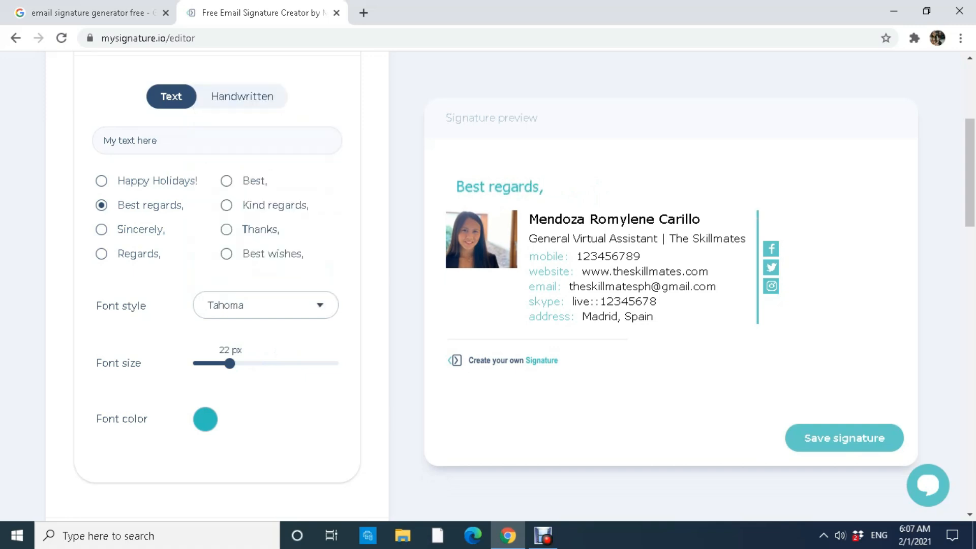
# Colour the sign-off blue (1217C6).
pyautogui.click(205, 419)
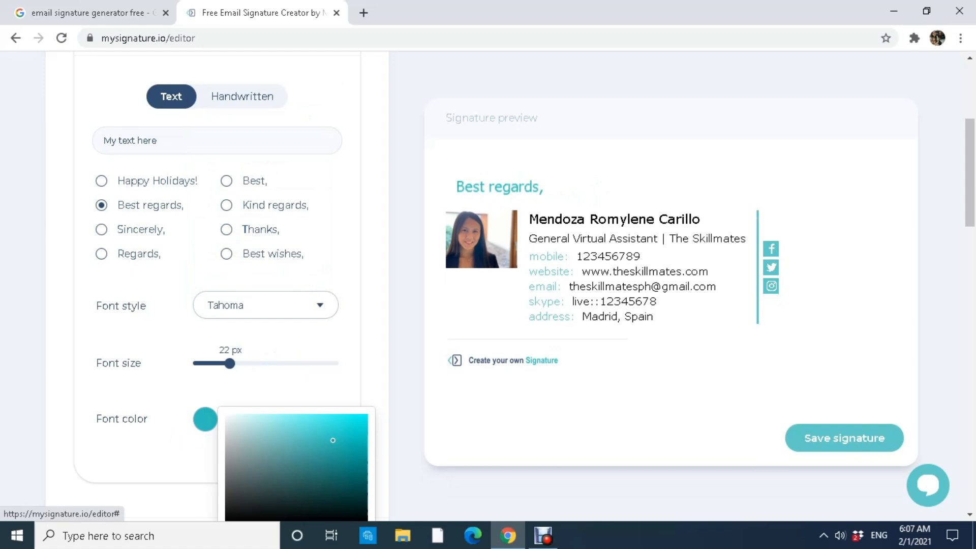
pyautogui.click(355, 489)
pyautogui.moveTo(355, 489); pyautogui.dragTo(361, 486)
pyautogui.moveTo(970, 172); pyautogui.dragTo(970, 215)
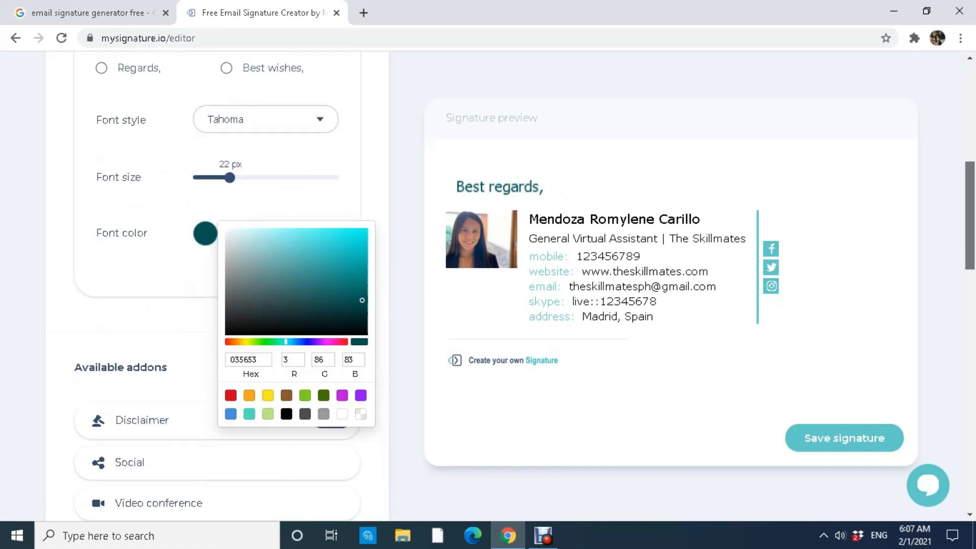
pyautogui.moveTo(362, 300); pyautogui.dragTo(361, 311)
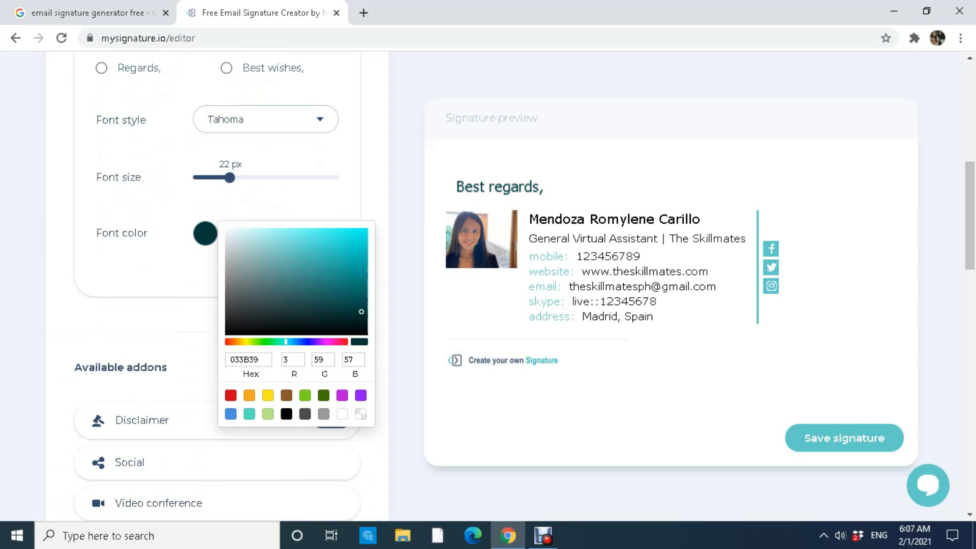
pyautogui.click(306, 341)
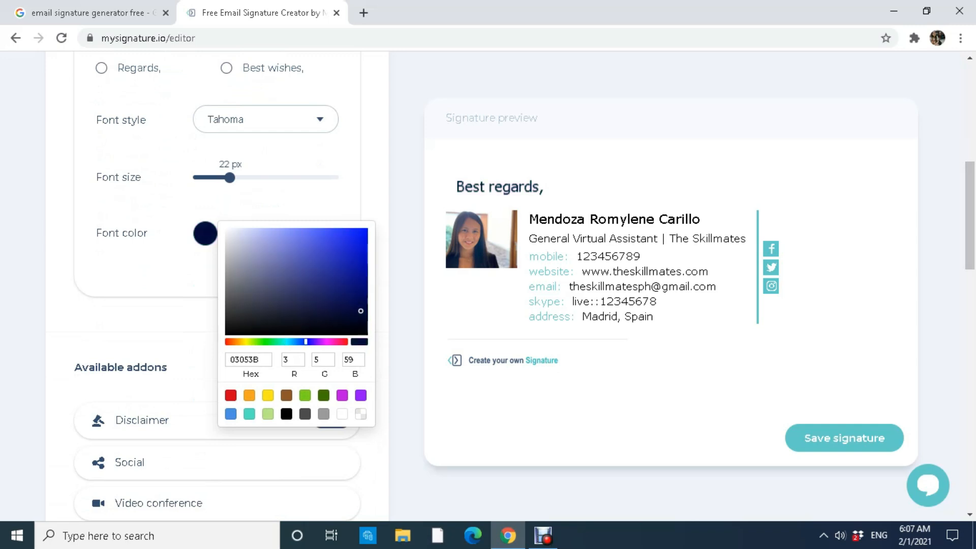
pyautogui.moveTo(362, 311)
pyautogui.mouseDown()
pyautogui.moveTo(347, 288)
pyautogui.moveTo(298, 270)
pyautogui.moveTo(319, 281)
pyautogui.moveTo(355, 252)
pyautogui.mouseUp()
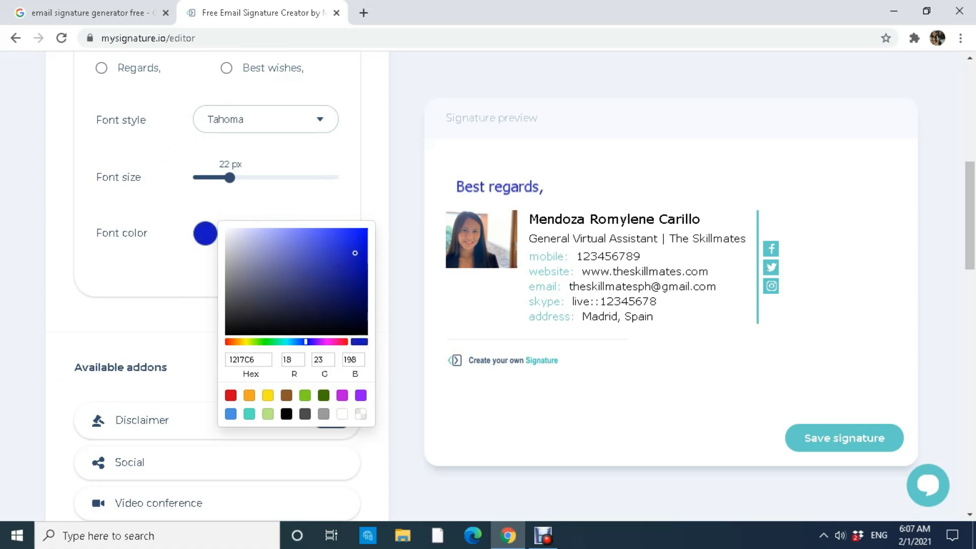
pyautogui.click(401, 255)
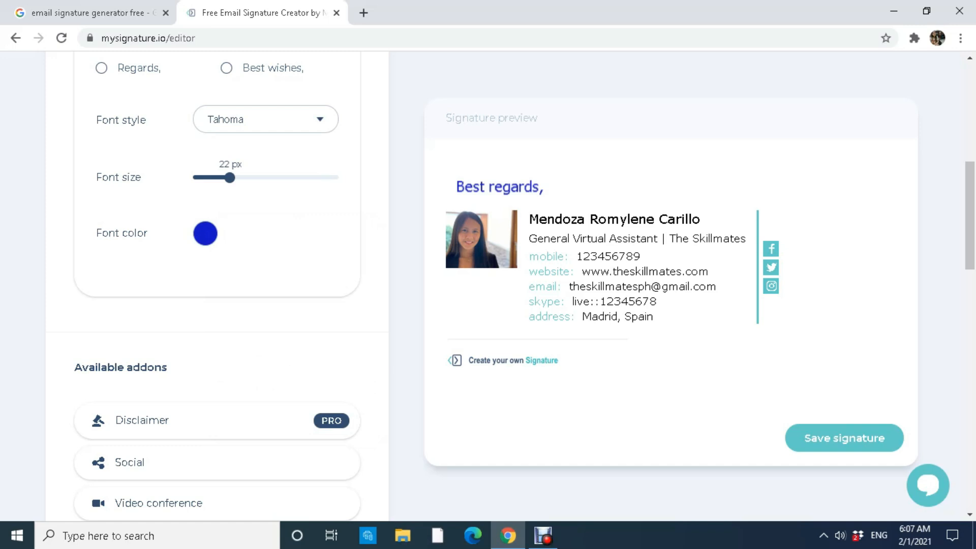
# Add the Social links addon, enter a Facebook profile link, then clear the field again.
pyautogui.scroll(-5, 127, 231)
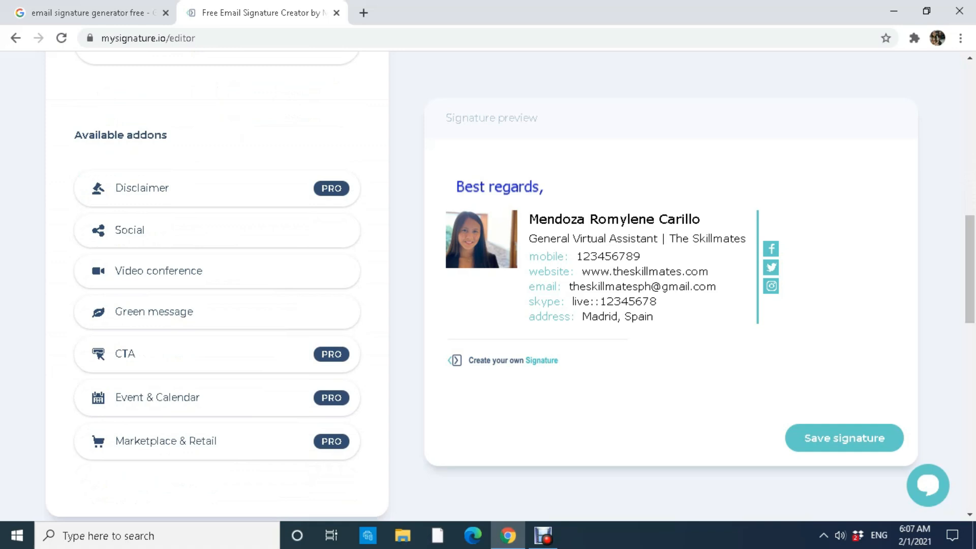
pyautogui.click(130, 230)
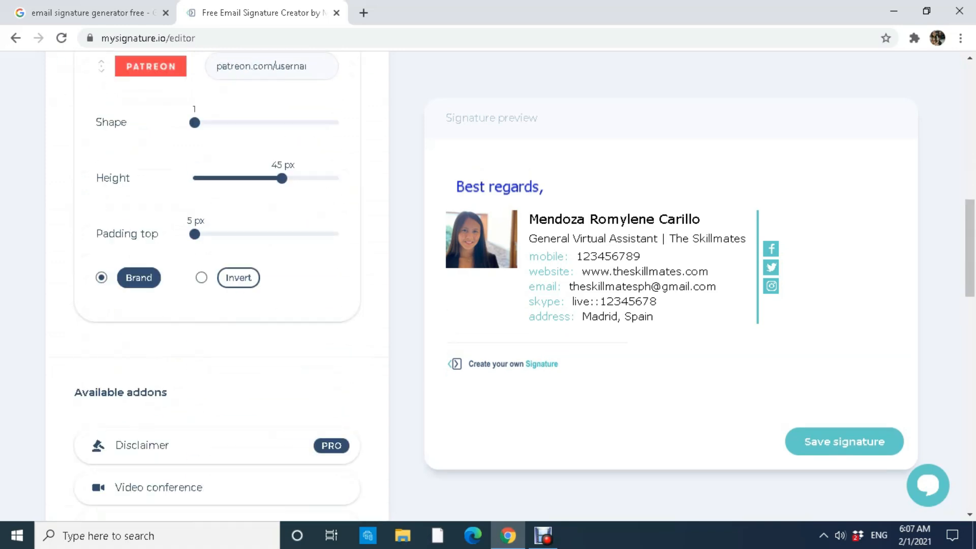
pyautogui.moveTo(970, 249); pyautogui.dragTo(970, 162)
pyautogui.click(217, 142)
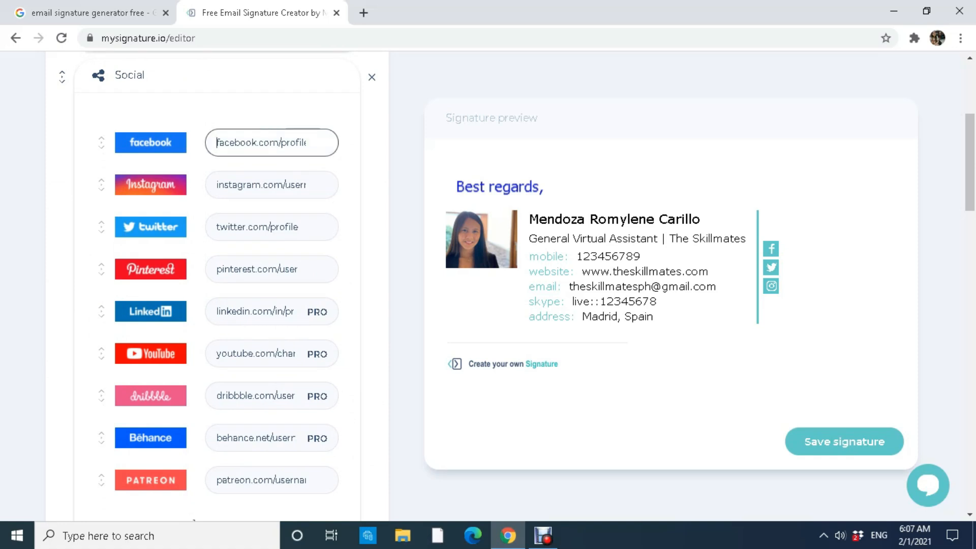
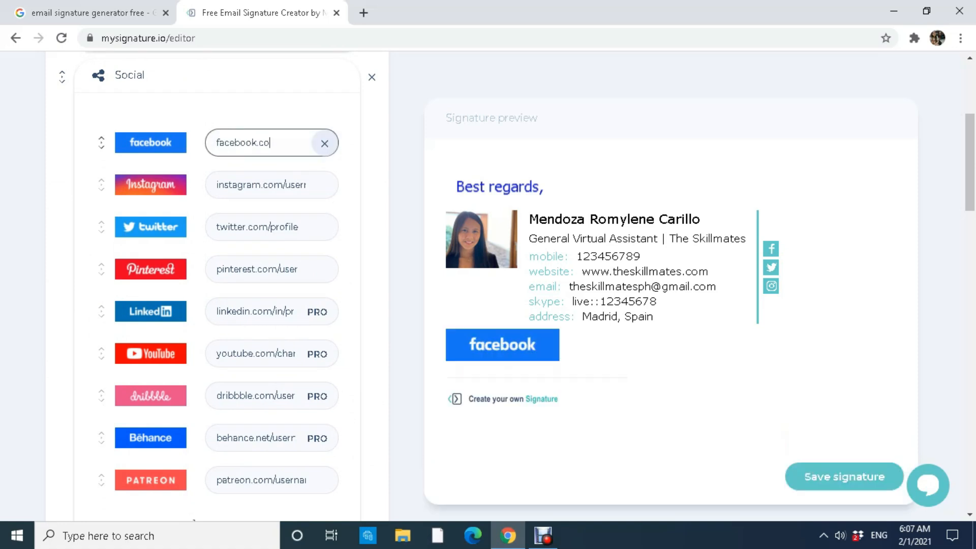
pyautogui.press('Tab')
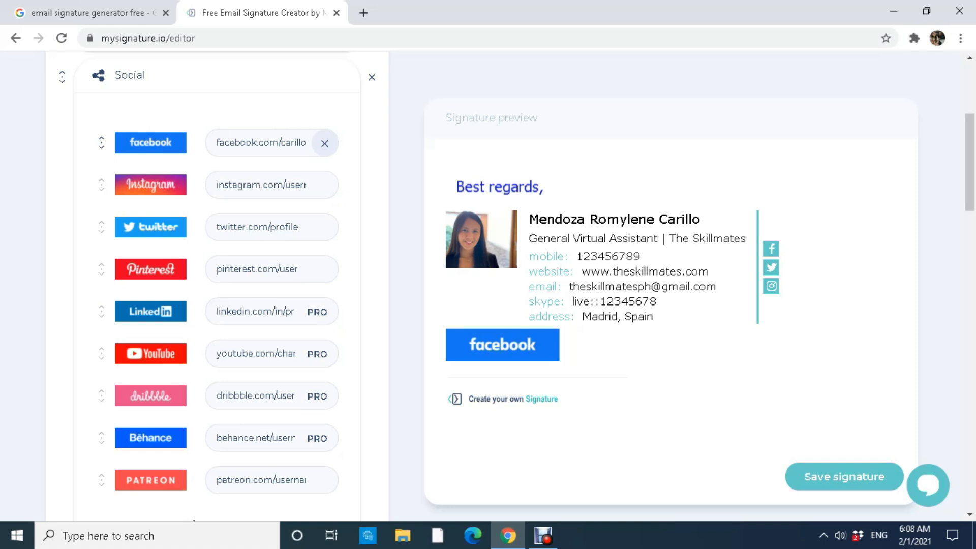
pyautogui.click(324, 143)
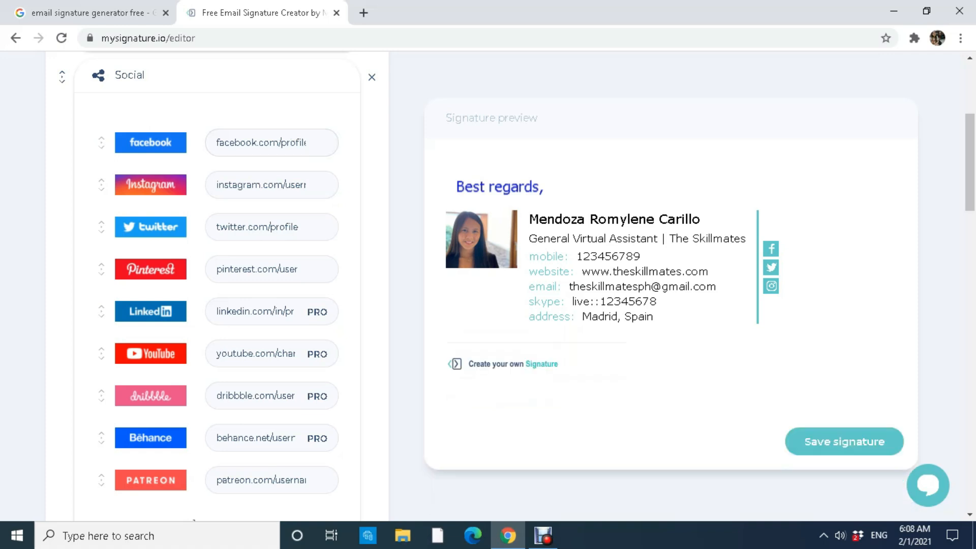
# Remove the Social addon, then try Green message recycle, tree, leaf, plant, globe and envelope symbols, and remove it.
pyautogui.click(371, 78)
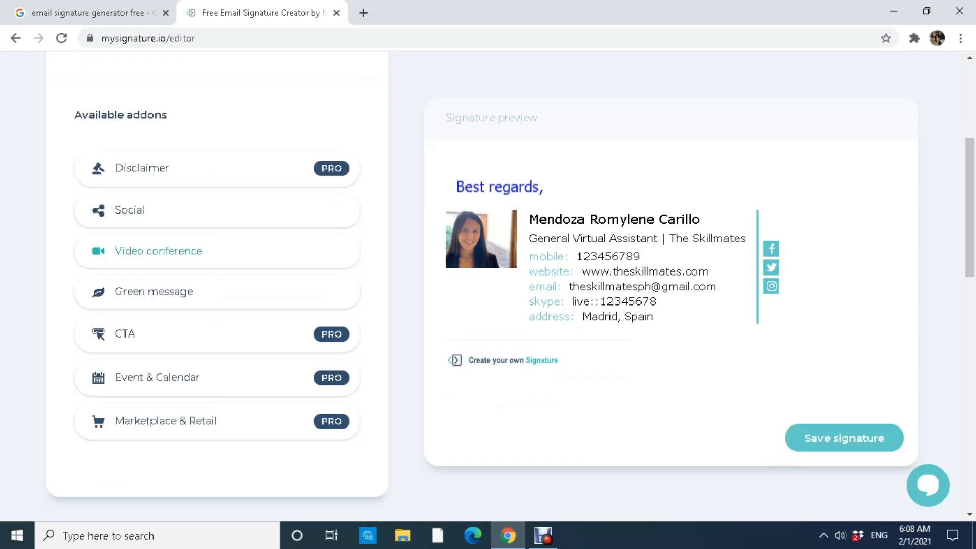
pyautogui.click(154, 291)
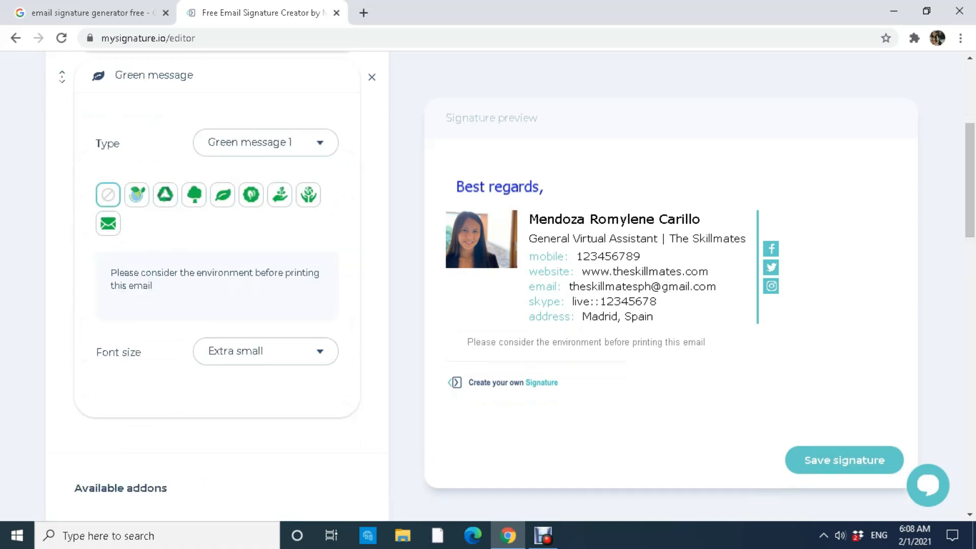
pyautogui.click(166, 195)
pyautogui.click(194, 195)
pyautogui.click(222, 194)
pyautogui.click(279, 195)
pyautogui.click(308, 195)
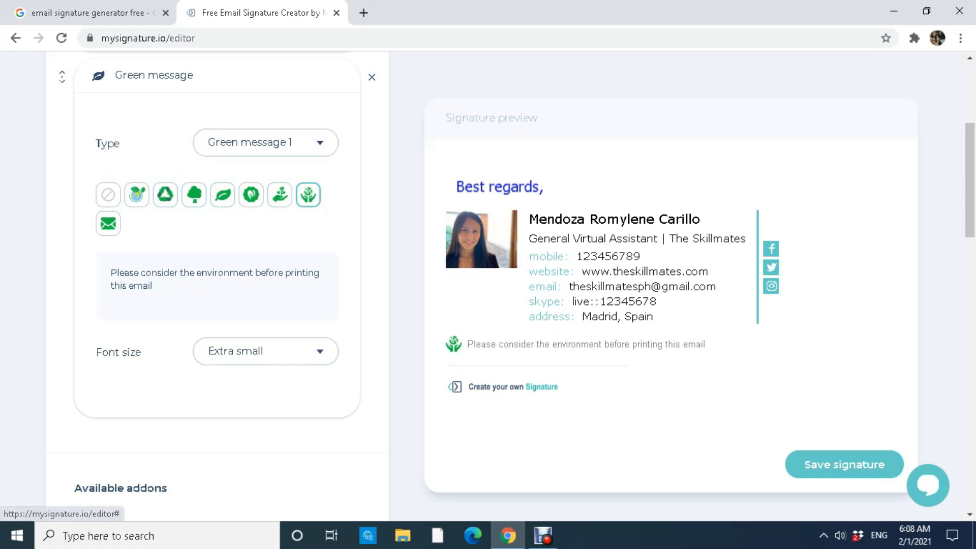
pyautogui.click(108, 223)
pyautogui.click(222, 194)
pyautogui.click(371, 77)
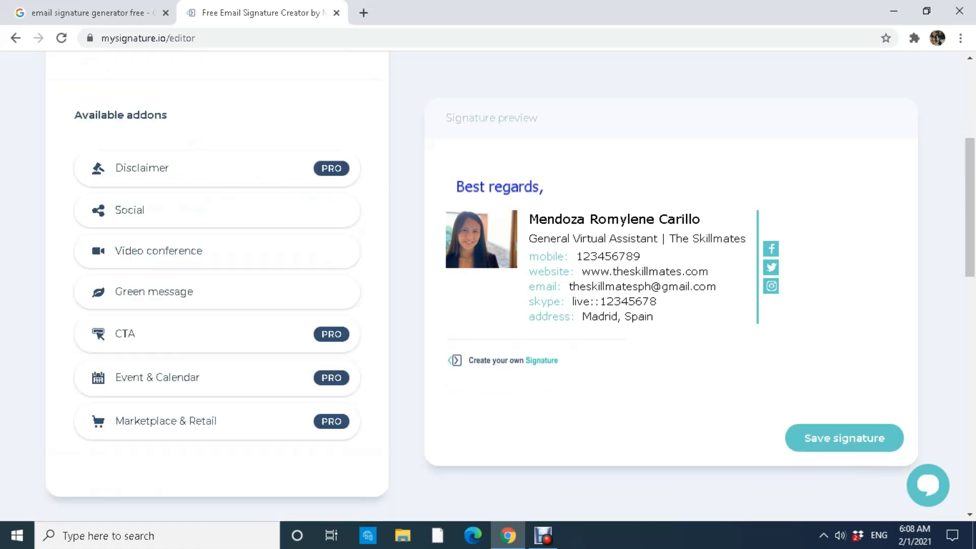
# Add a Video conference button, switching between Google Meet and Skype and back to Google Meet.
pyautogui.click(159, 251)
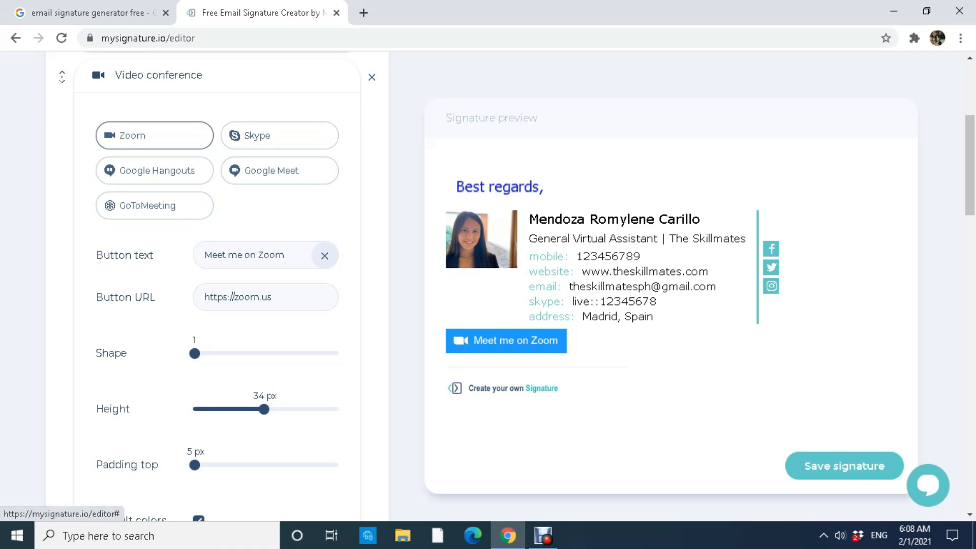
pyautogui.click(280, 170)
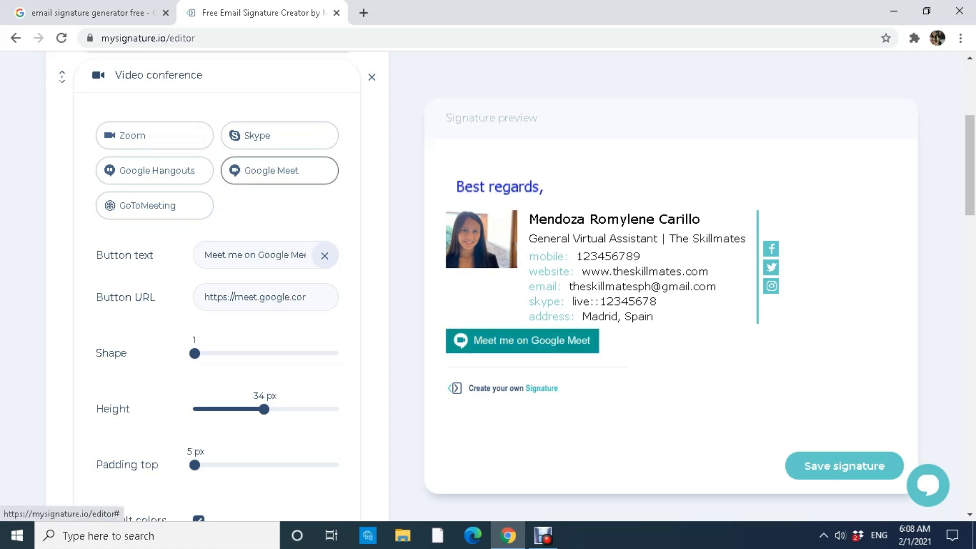
pyautogui.click(279, 135)
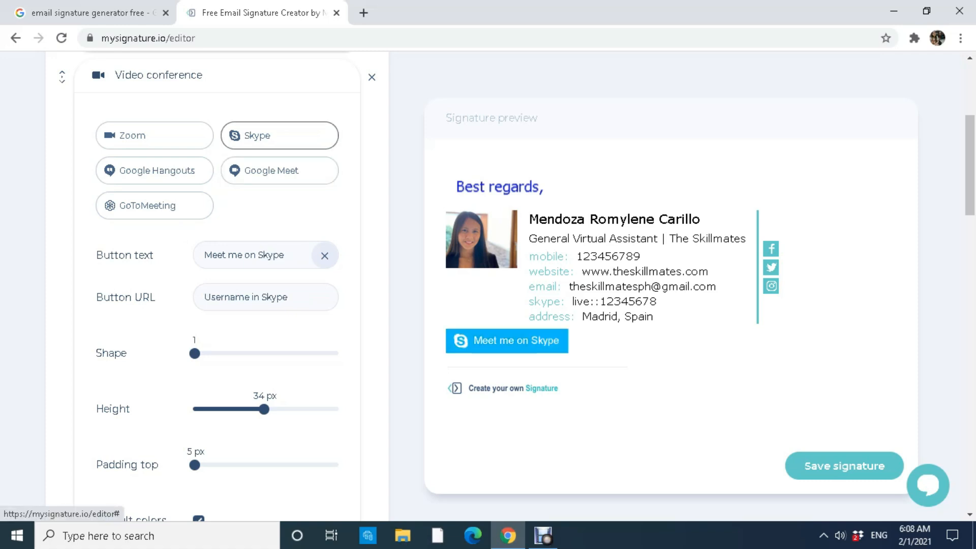
pyautogui.click(279, 170)
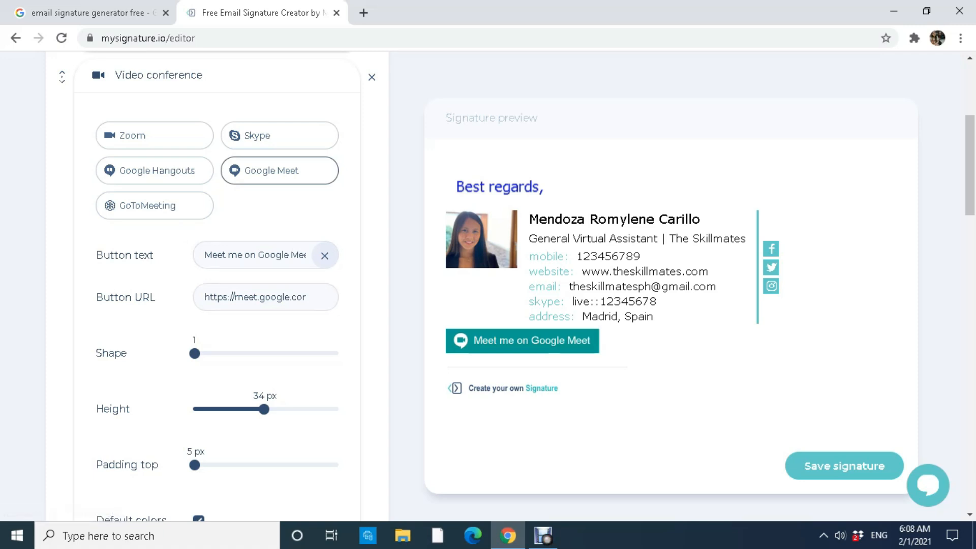
# Reword the meeting button to 'See you on Google Meet!', then clear the button text.
pyautogui.click(299, 255)
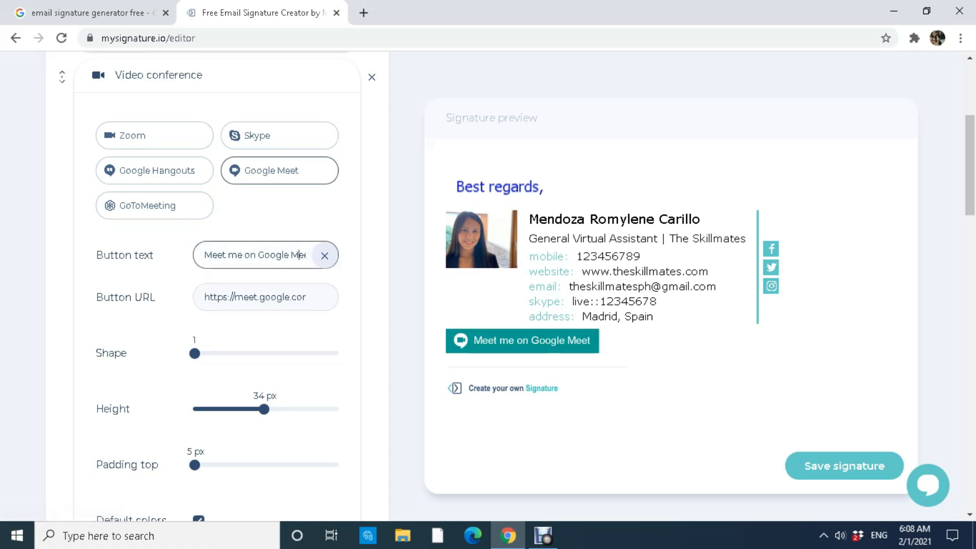
pyautogui.click(324, 256)
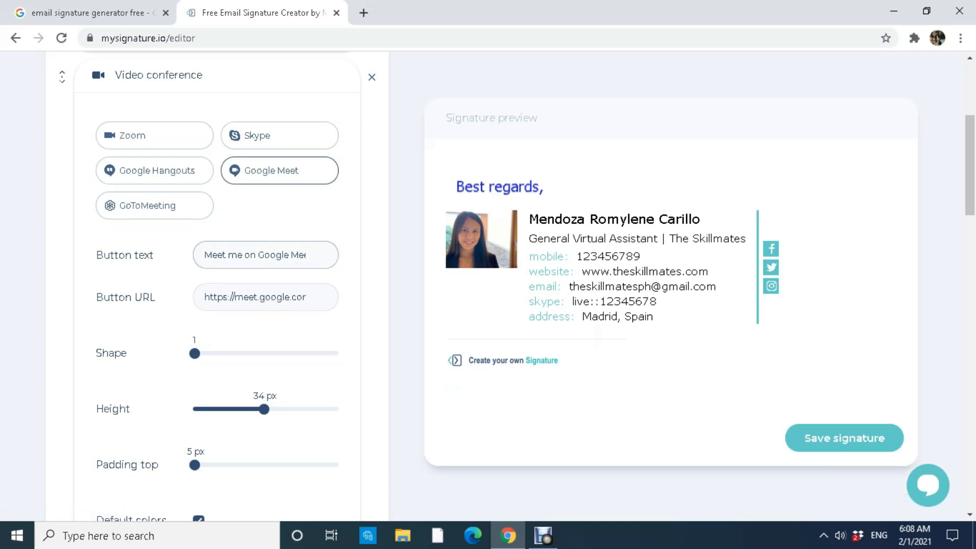
pyautogui.write('See')
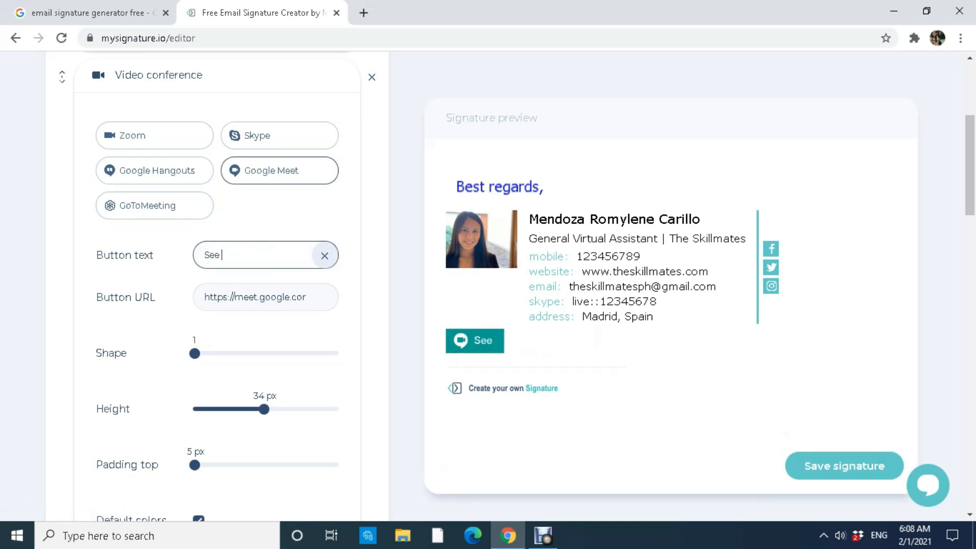
pyautogui.write(' you on Google')
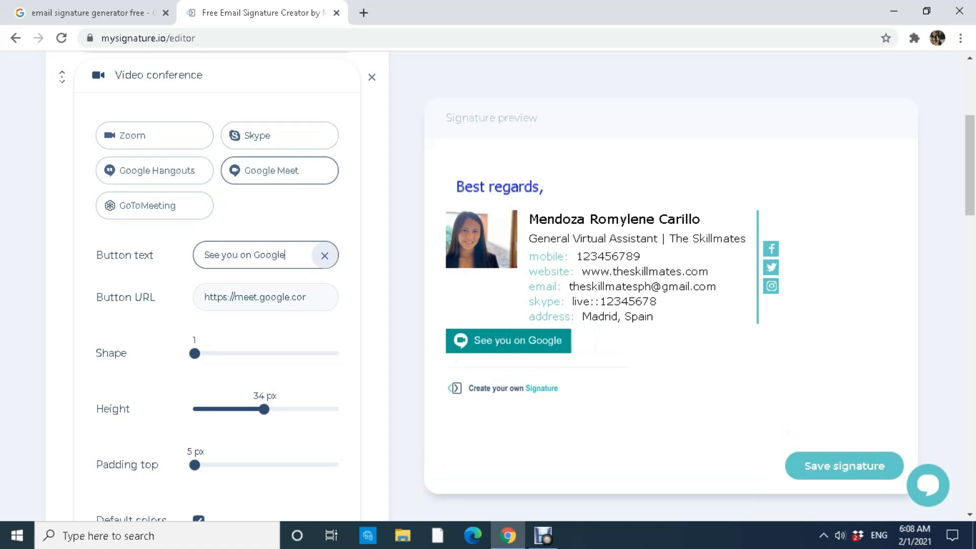
pyautogui.write(' Meet!')
pyautogui.click(204, 297)
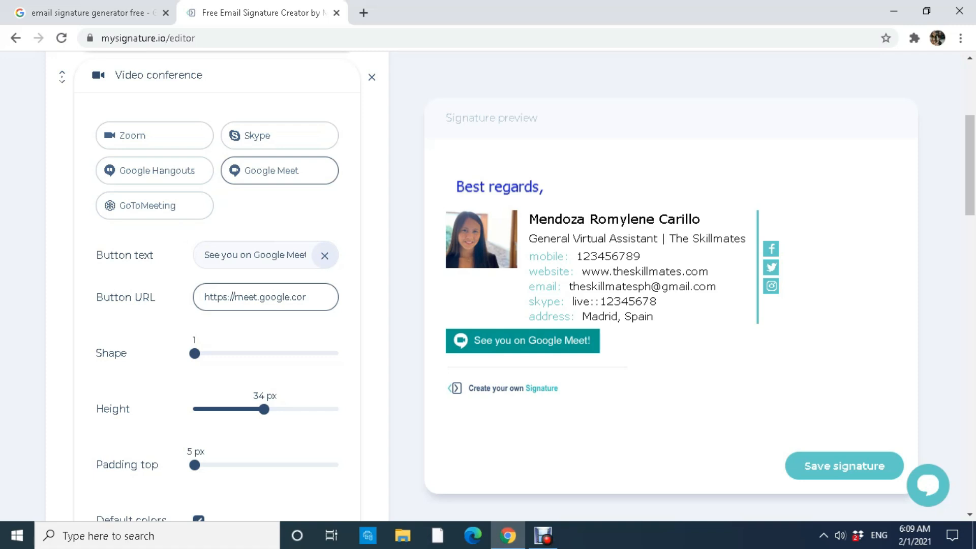
pyautogui.moveTo(371, 377)
pyautogui.mouseDown()
pyautogui.moveTo(396, 371)
pyautogui.moveTo(518, 209)
pyautogui.moveTo(654, 318)
pyautogui.mouseUp()
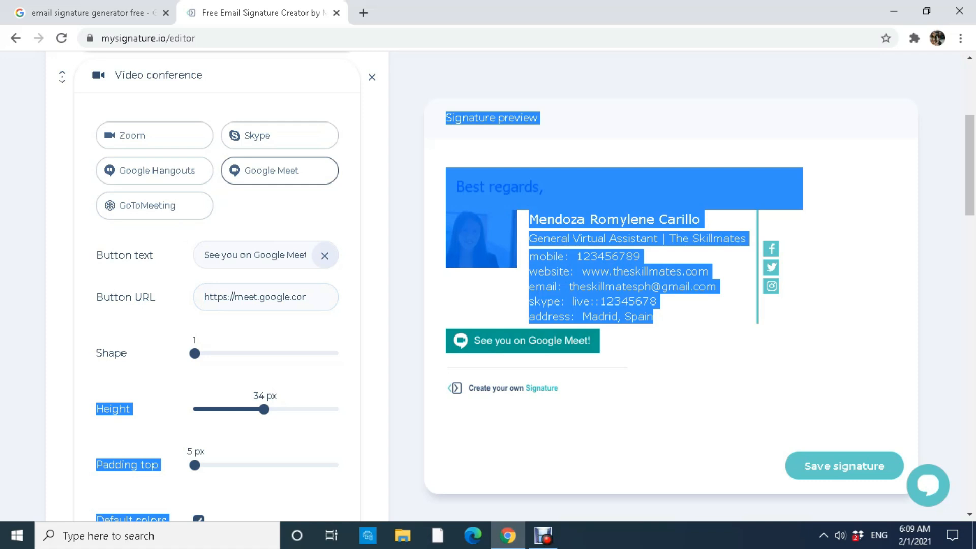
pyautogui.click(656, 320)
pyautogui.click(325, 256)
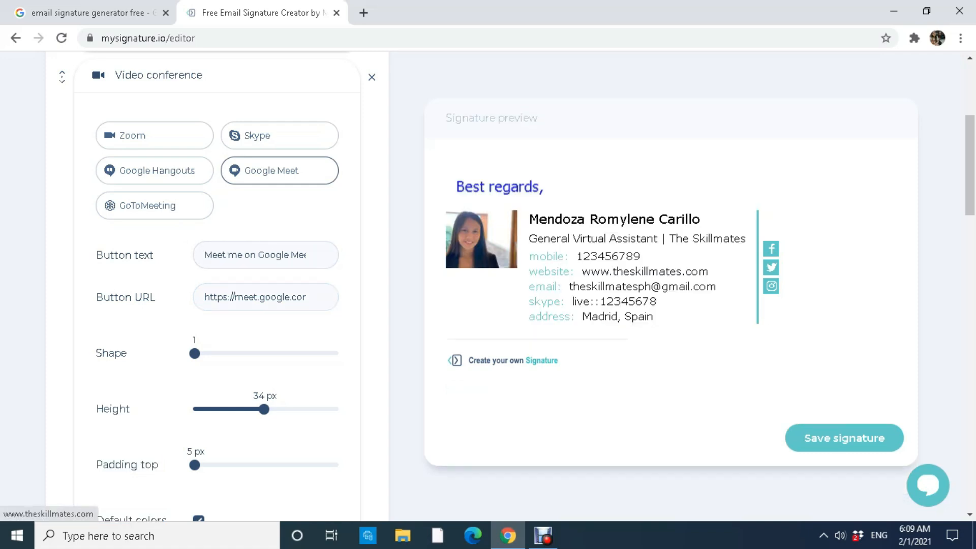
pyautogui.scroll(5, 644, 272)
# In Design, change the signature font from Comic Sans MS to Tahoma at 88% size.
pyautogui.click(354, 172)
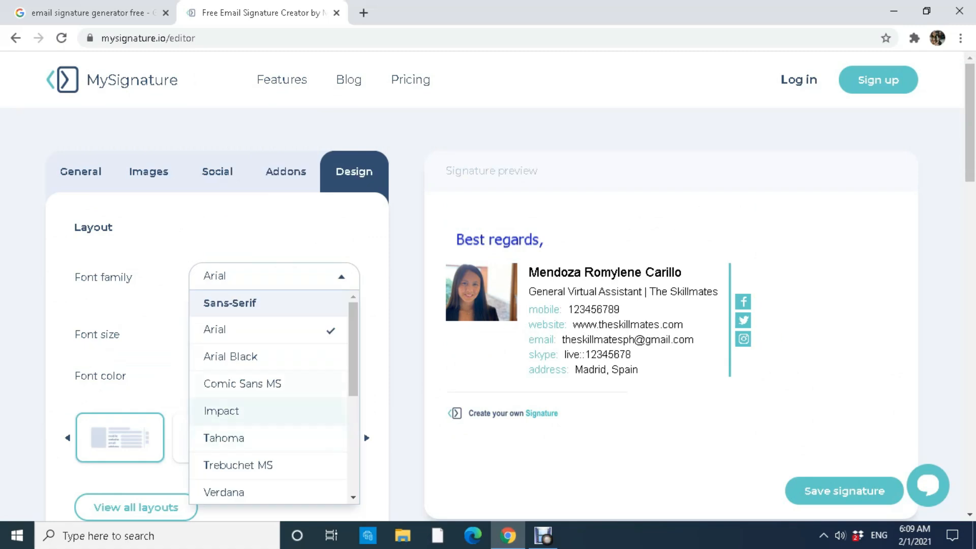
pyautogui.click(254, 384)
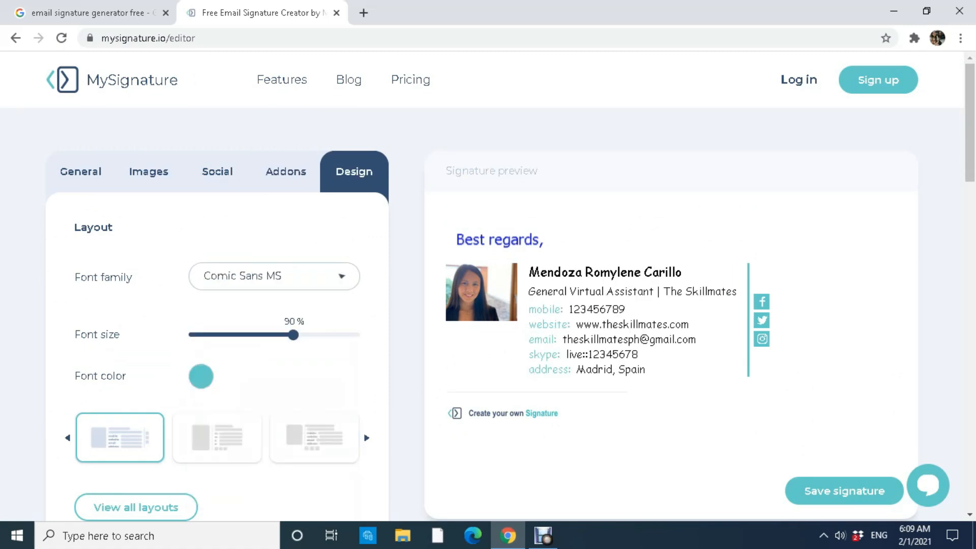
pyautogui.click(336, 276)
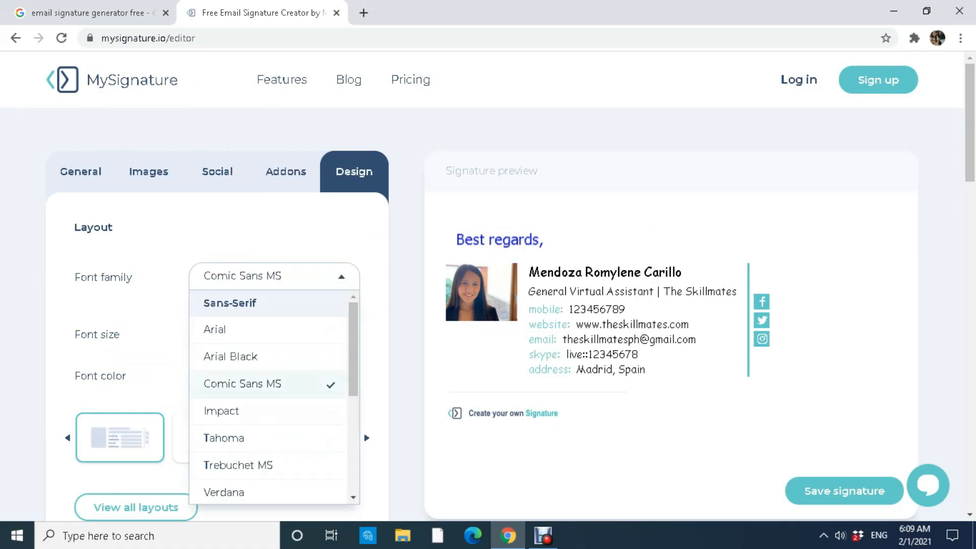
pyautogui.click(315, 437)
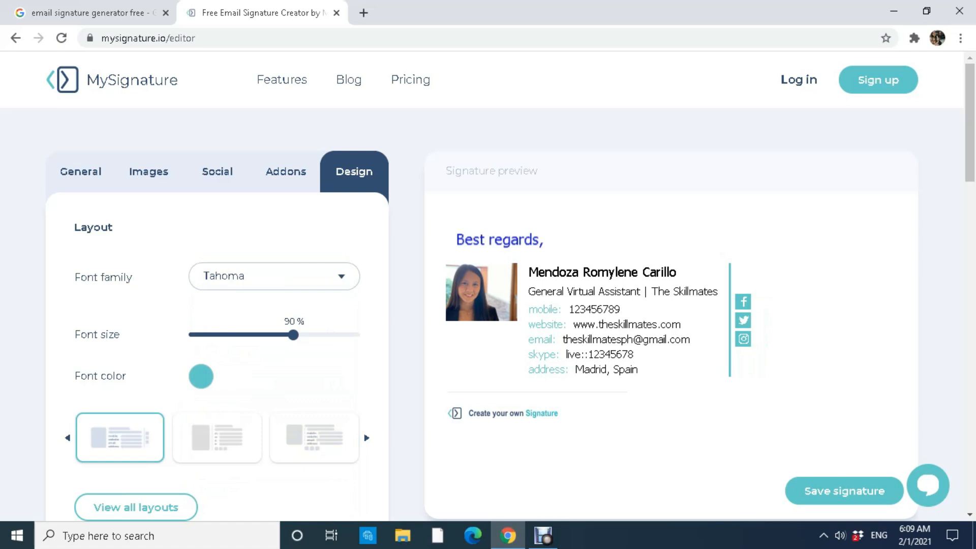
pyautogui.moveTo(293, 335)
pyautogui.mouseDown()
pyautogui.moveTo(262, 335)
pyautogui.moveTo(286, 335)
pyautogui.mouseUp()
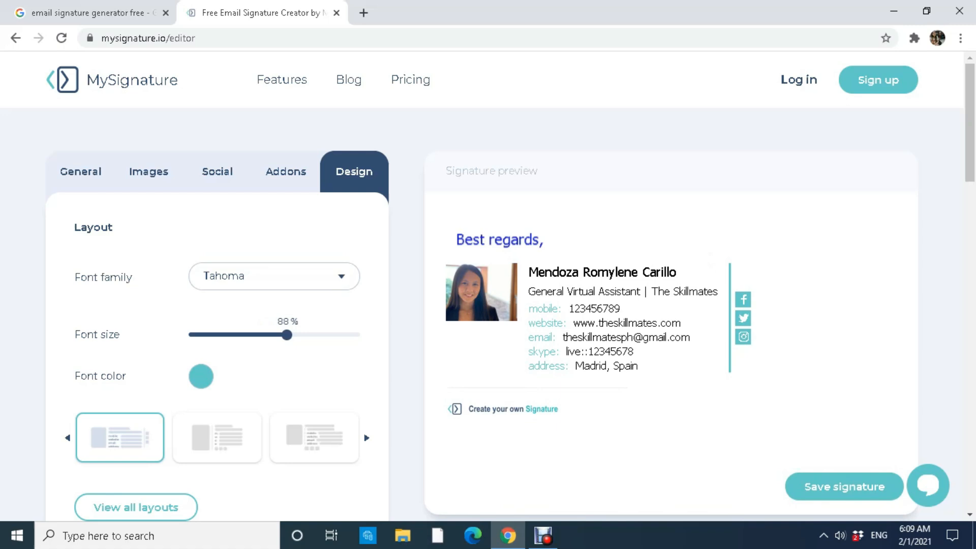
# Change the font colour from a deep teal to a brighter indigo, 2303B0.
pyautogui.click(201, 376)
pyautogui.click(323, 416)
pyautogui.moveTo(323, 416); pyautogui.dragTo(351, 428)
pyautogui.click(400, 429)
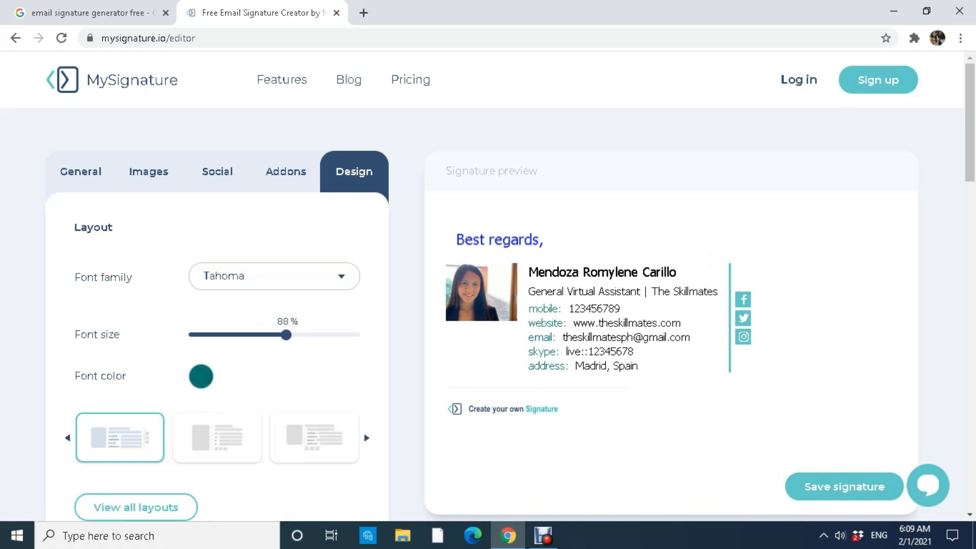
pyautogui.click(200, 376)
pyautogui.click(296, 485)
pyautogui.moveTo(296, 485); pyautogui.dragTo(306, 485)
pyautogui.moveTo(352, 402); pyautogui.dragTo(361, 405)
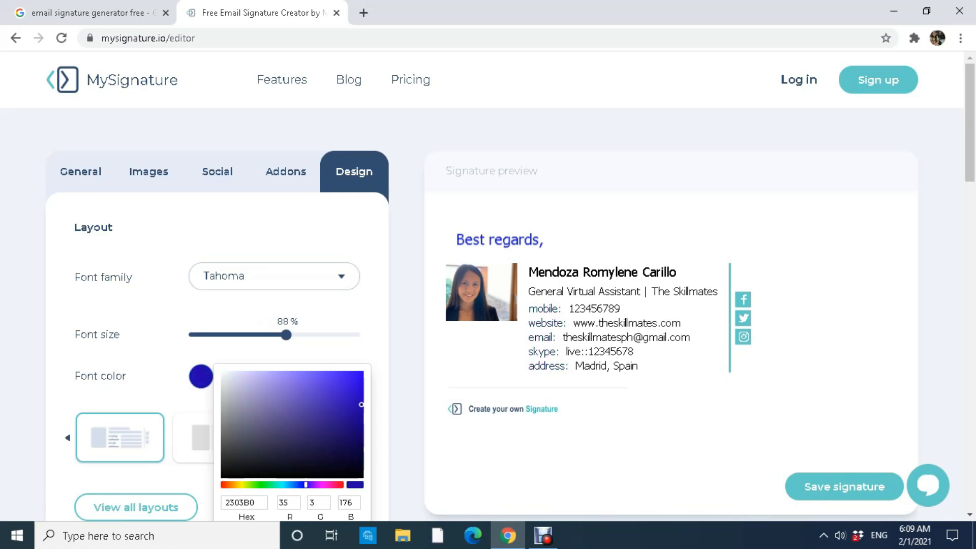
pyautogui.click(401, 412)
# Open the View all layouts gallery of signature templates.
pyautogui.scroll(-1, 488, 284)
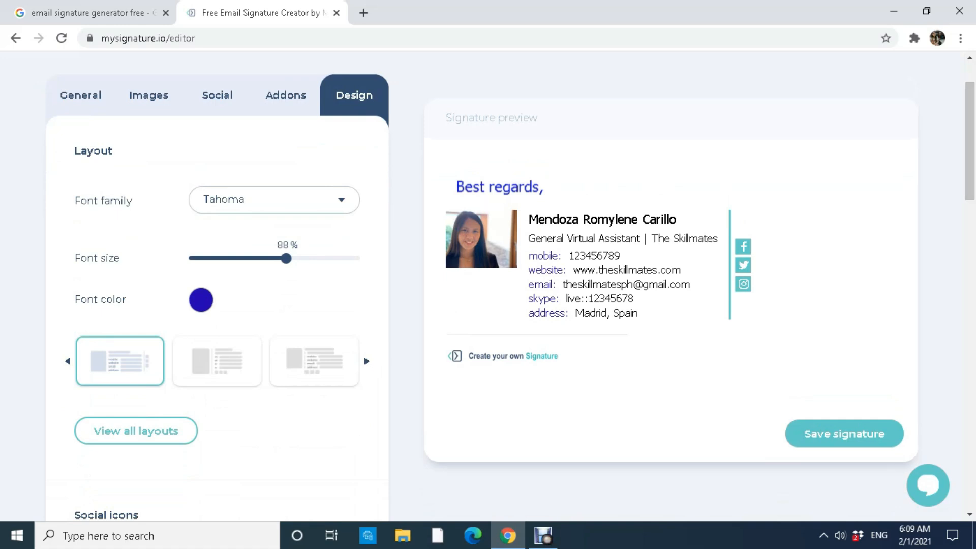
pyautogui.scroll(-1, 218, 284)
pyautogui.scroll(-1, 217, 284)
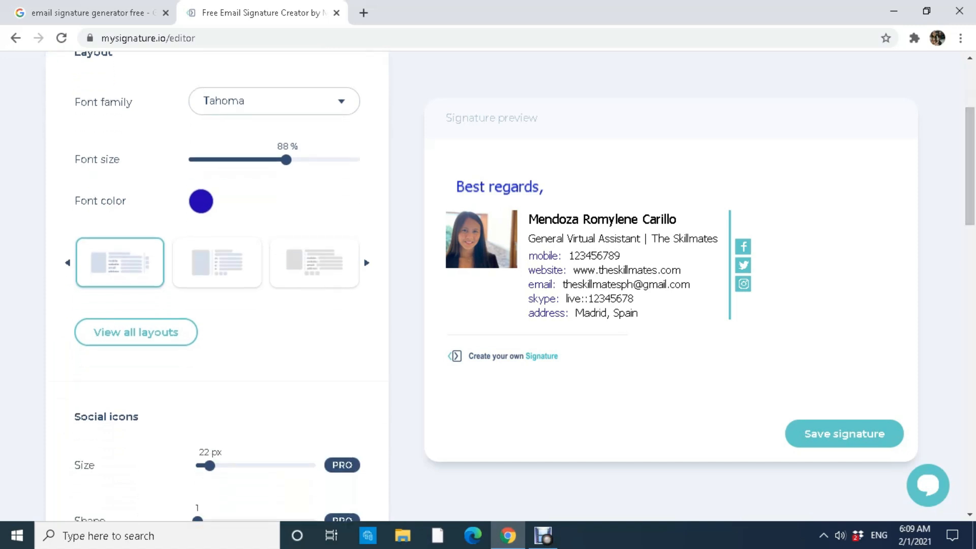
pyautogui.click(136, 332)
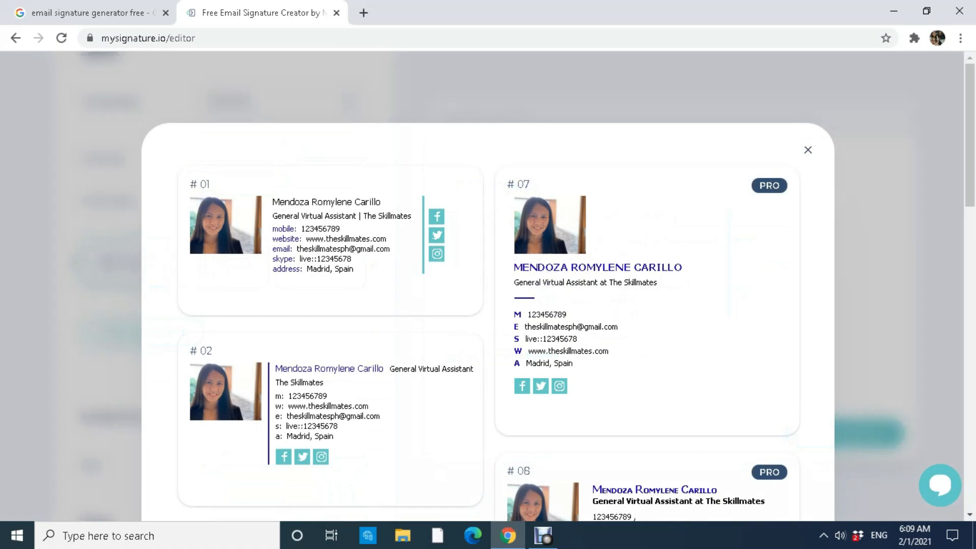
# Apply layout #04 from the layouts gallery to the signature.
pyautogui.scroll(-2, 645, 244)
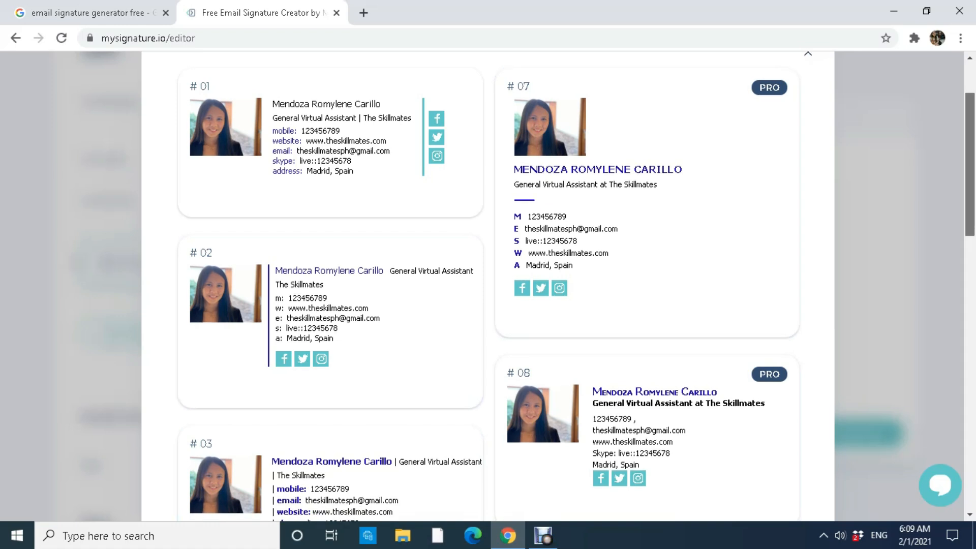
pyautogui.scroll(-3, 487, 285)
pyautogui.scroll(-6, 488, 285)
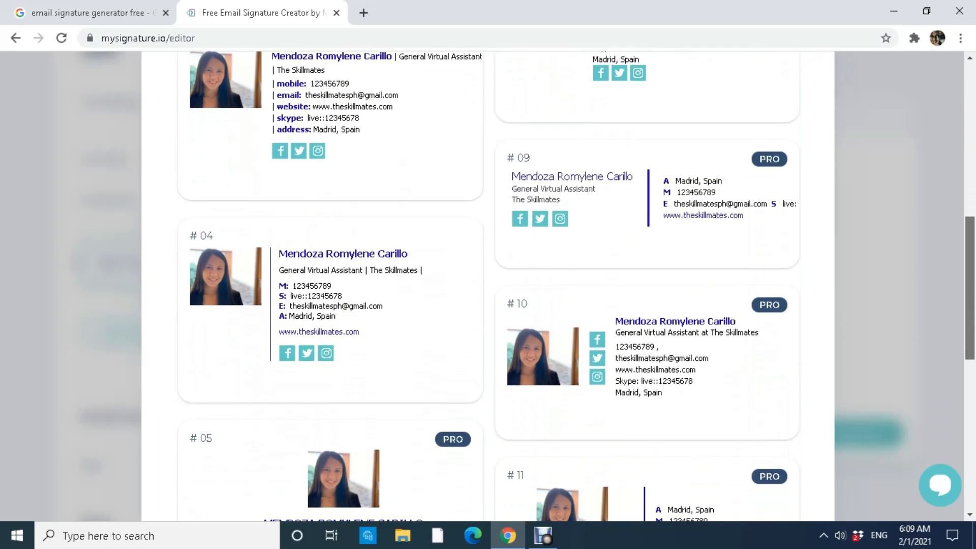
pyautogui.scroll(1, 560, 366)
pyautogui.click(376, 345)
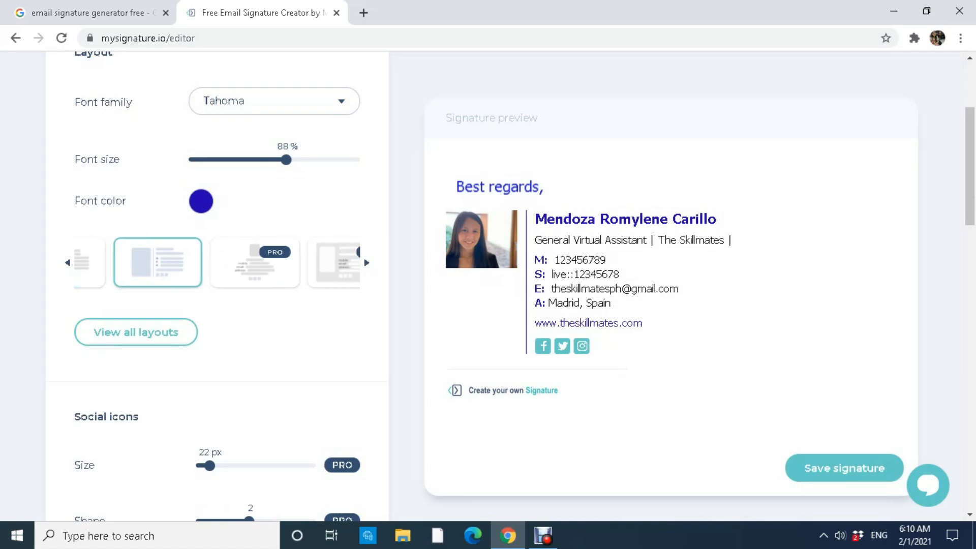
# Set the social icons' Icon background colour to a bright blue instead of teal.
pyautogui.scroll(-4, 218, 285)
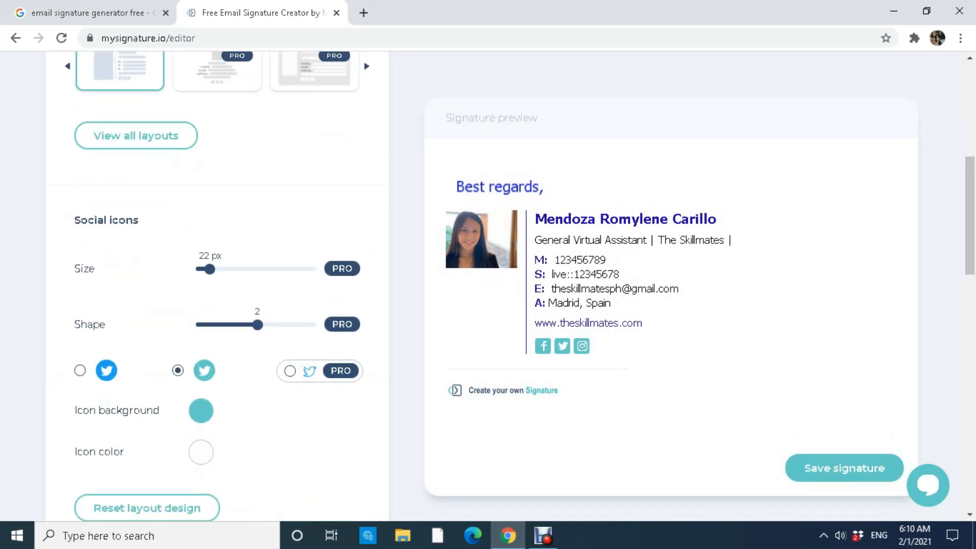
pyautogui.click(201, 411)
pyautogui.click(350, 457)
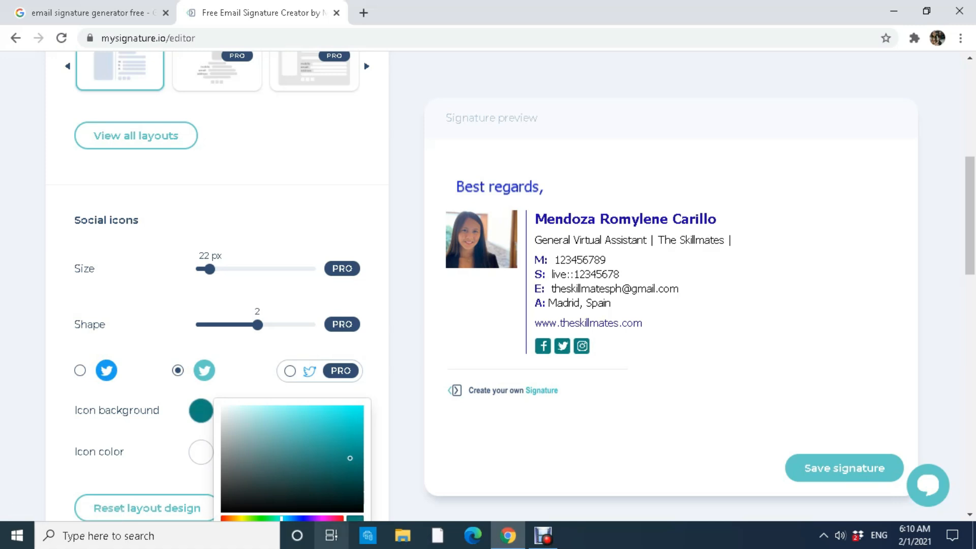
pyautogui.click(306, 519)
pyautogui.moveTo(349, 458); pyautogui.dragTo(357, 422)
pyautogui.moveTo(306, 519); pyautogui.dragTo(302, 519)
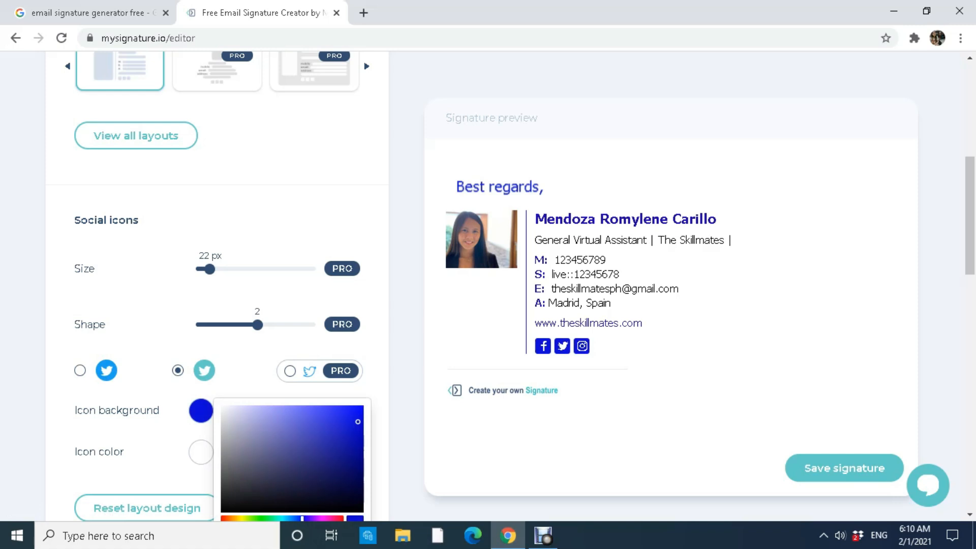
pyautogui.click(407, 417)
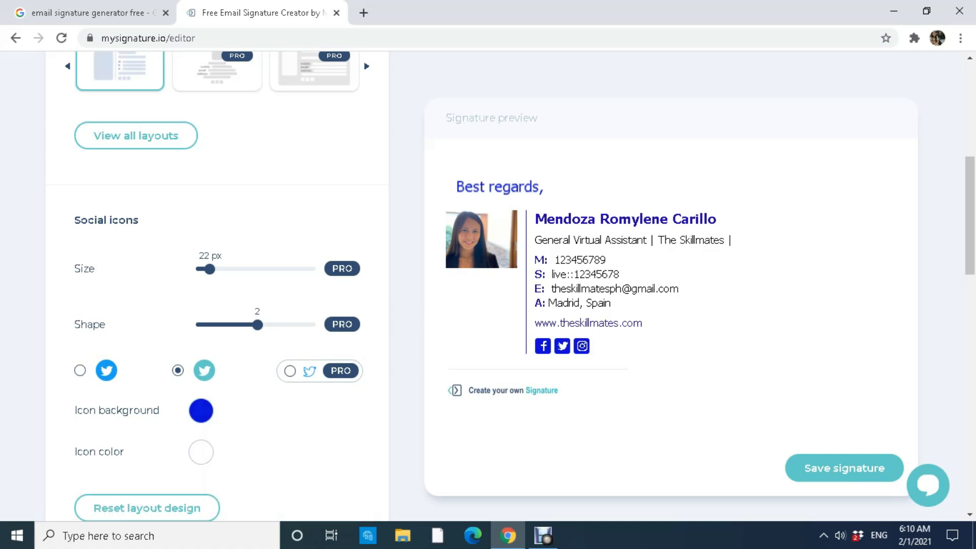
pyautogui.moveTo(970, 216); pyautogui.dragTo(970, 238)
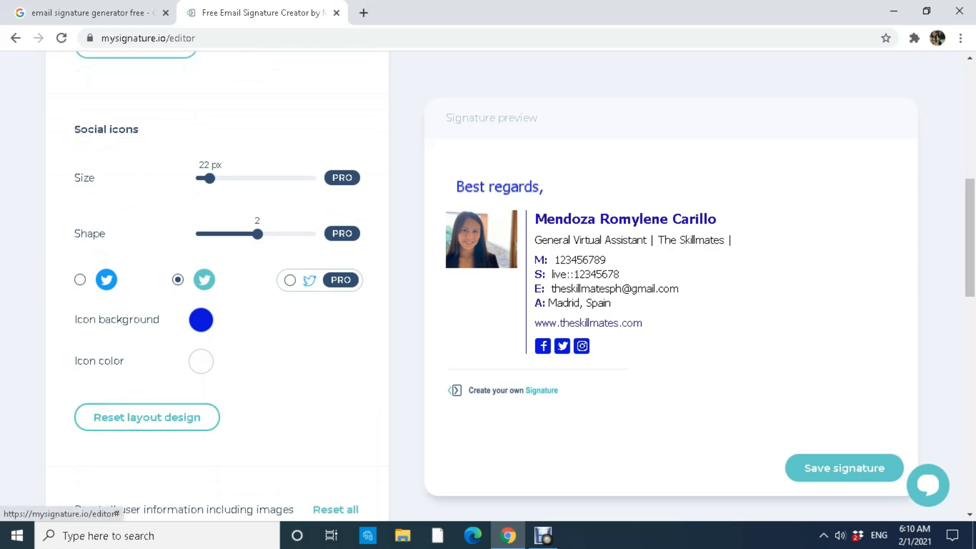
pyautogui.scroll(-2, 488, 285)
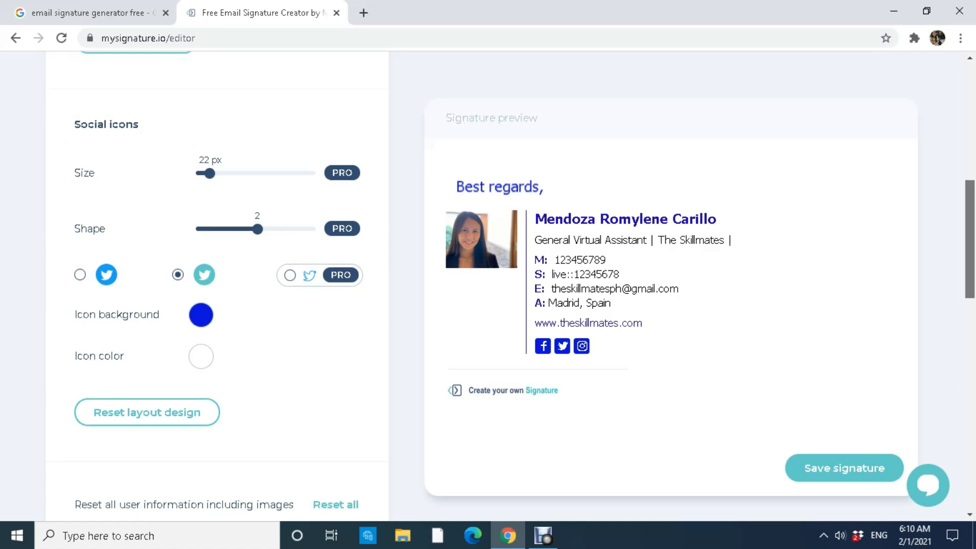
# Save the signature by signing up with a Google account and staying on the free plan.
pyautogui.click(844, 428)
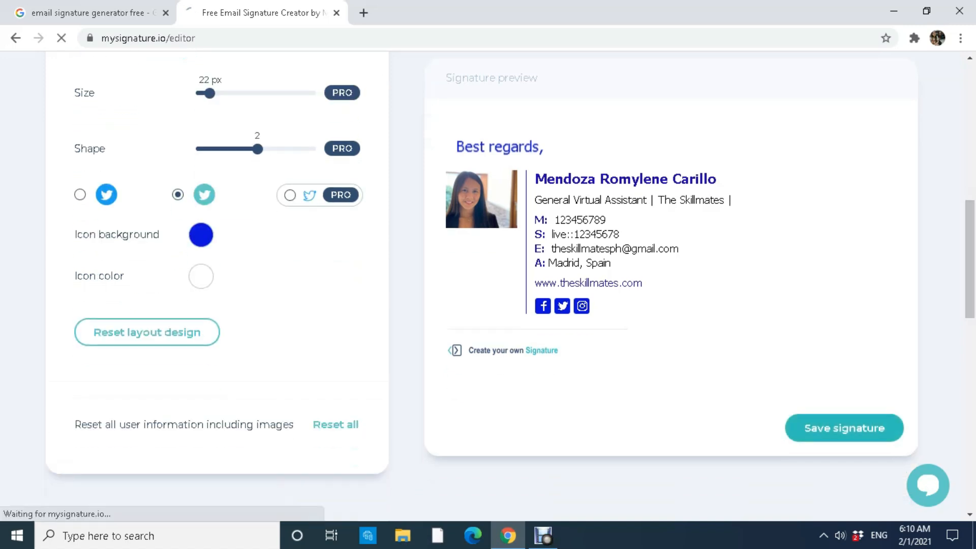
pyautogui.scroll(-1, 845, 428)
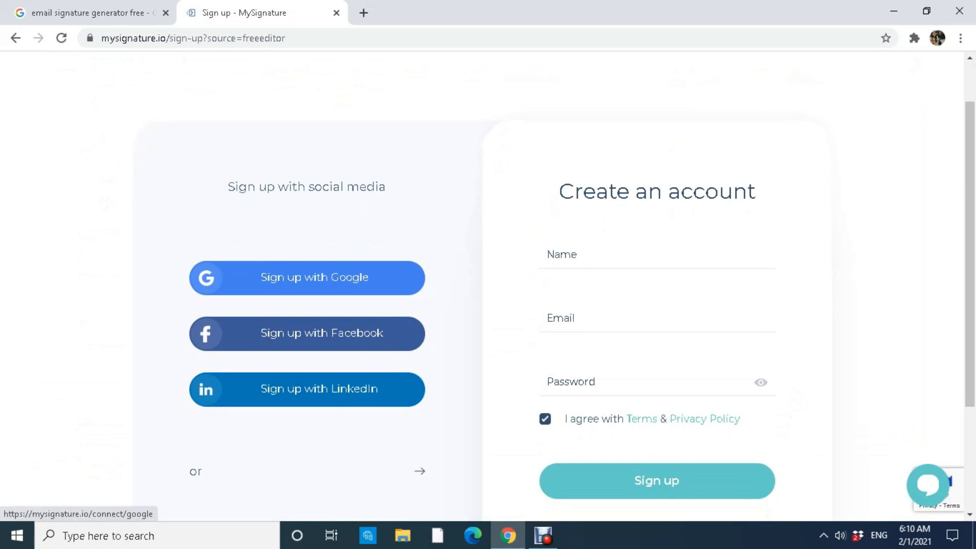
pyautogui.click(307, 277)
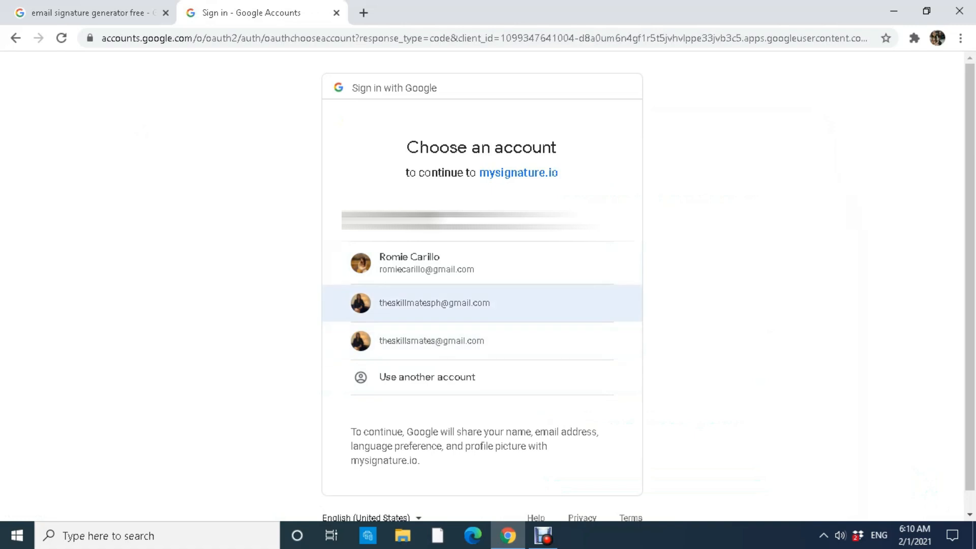
pyautogui.click(435, 303)
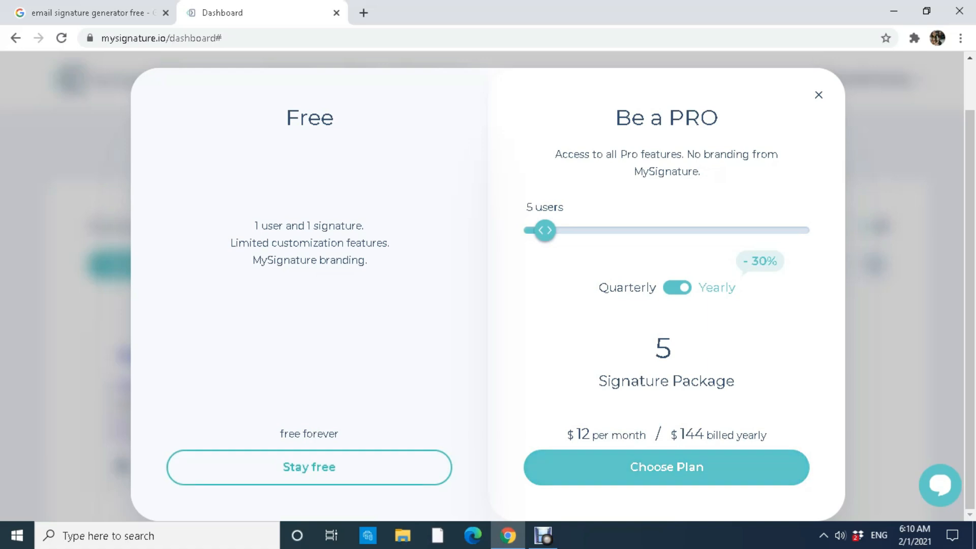
pyautogui.click(818, 95)
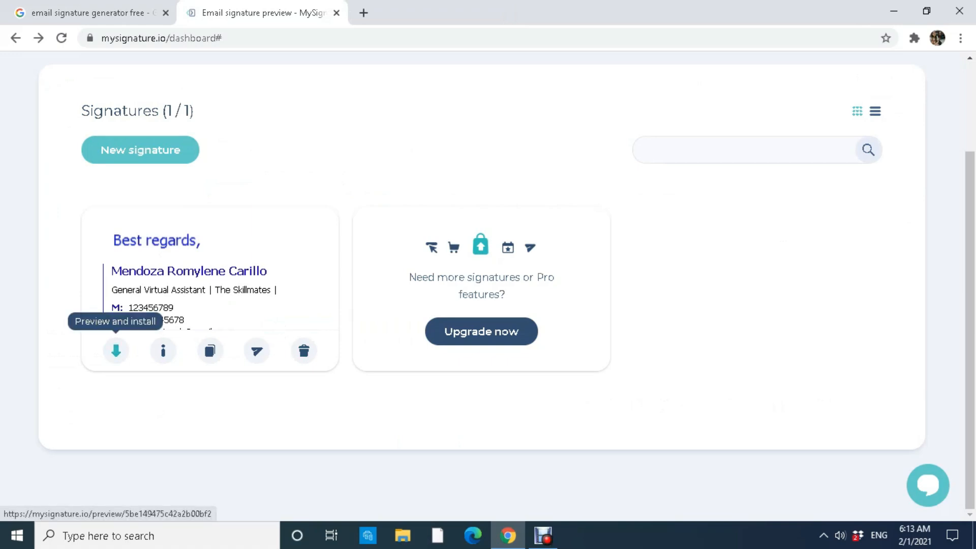
# Copy the whole signature from the Preview and install page, then open a new browser tab.
pyautogui.click(116, 351)
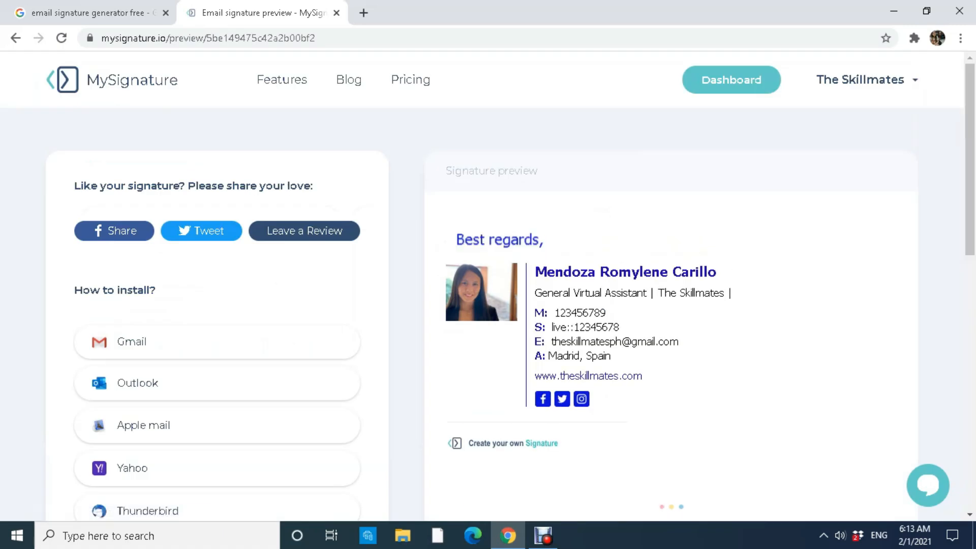
pyautogui.moveTo(597, 401)
pyautogui.mouseDown()
pyautogui.moveTo(536, 265)
pyautogui.moveTo(488, 285)
pyautogui.moveTo(483, 239)
pyautogui.mouseUp()
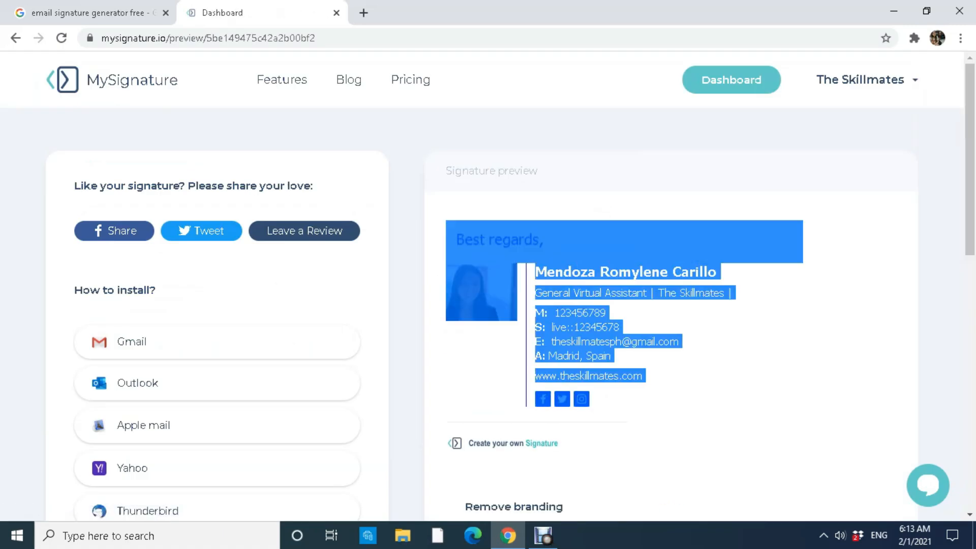
pyautogui.rightClick(582, 328)
pyautogui.click(610, 437)
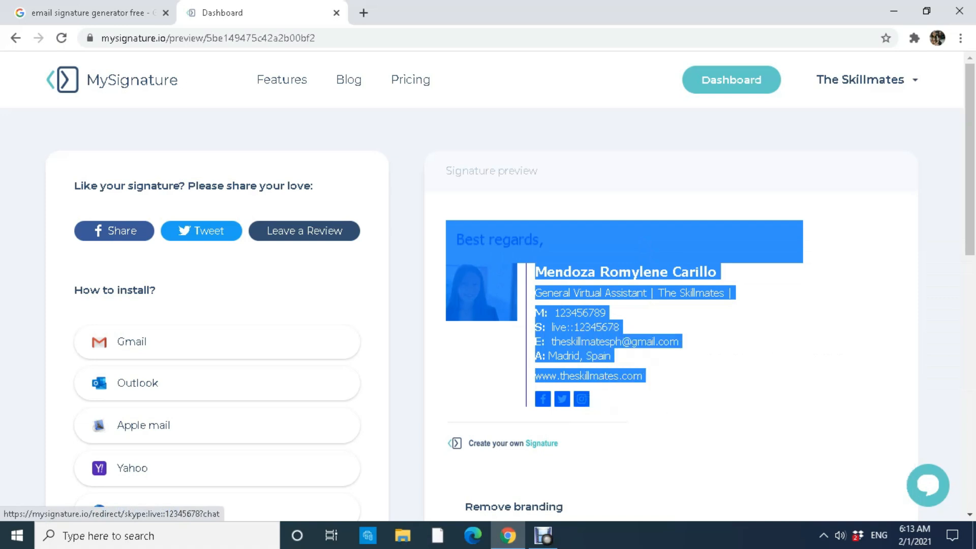
pyautogui.click(363, 13)
# Go to gmail.com's full settings and delete the old 'The Skillmates Founder' signature.
pyautogui.write('gmail.c')
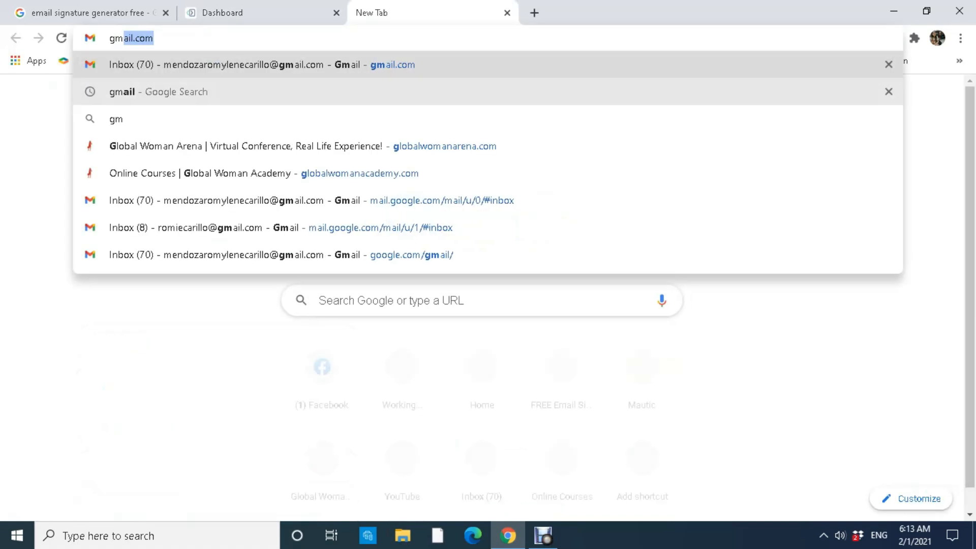
pyautogui.write('om')
pyautogui.press('Return')
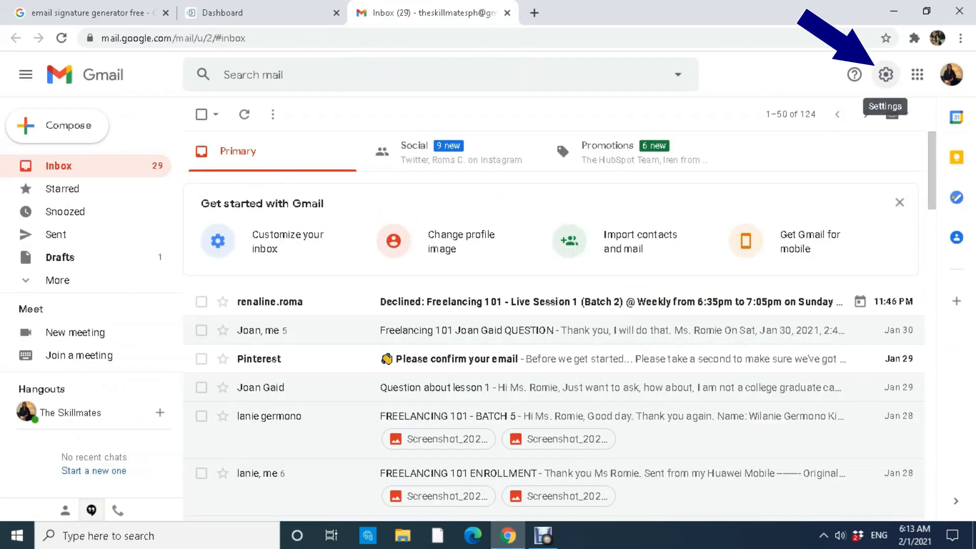
pyautogui.click(886, 75)
pyautogui.click(829, 147)
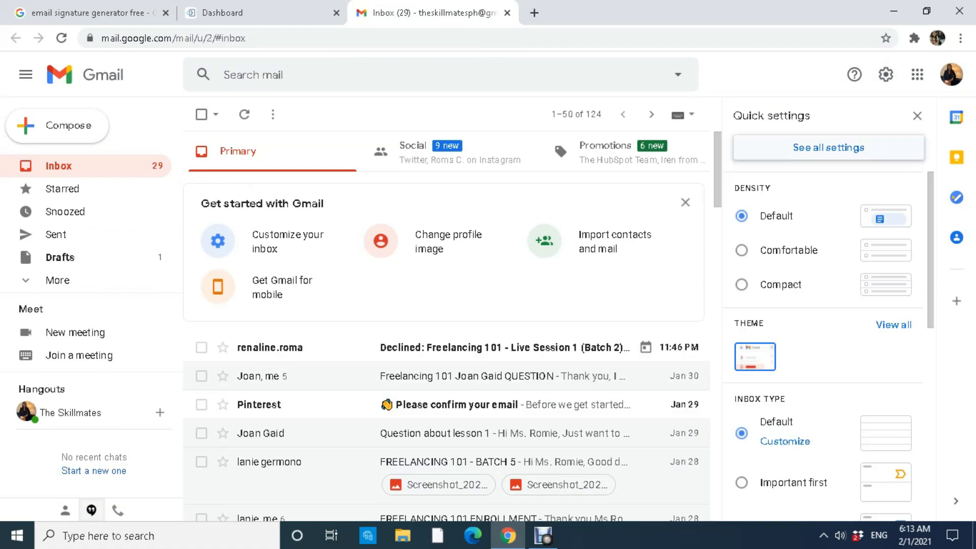
pyautogui.scroll(-5, 554, 350)
pyautogui.scroll(-15, 559, 356)
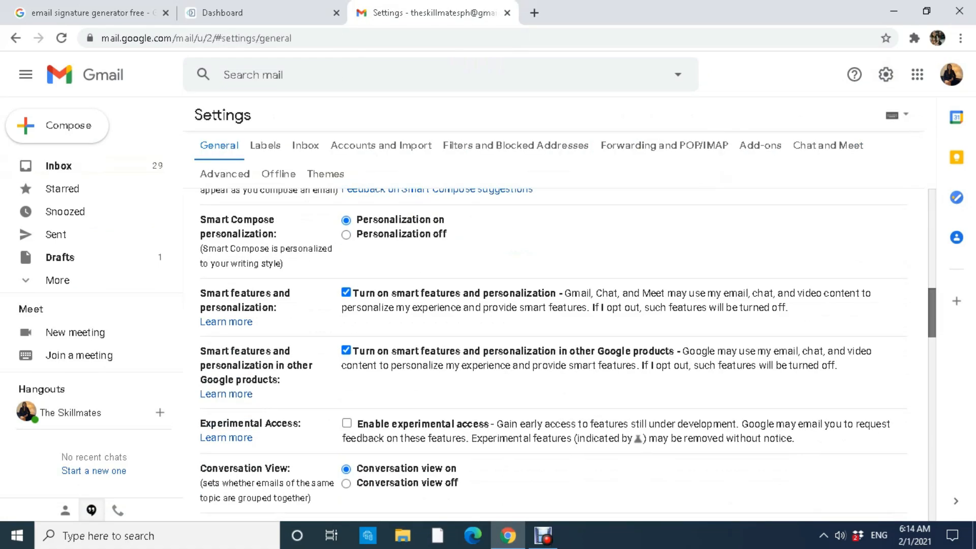
pyautogui.scroll(-1, 559, 350)
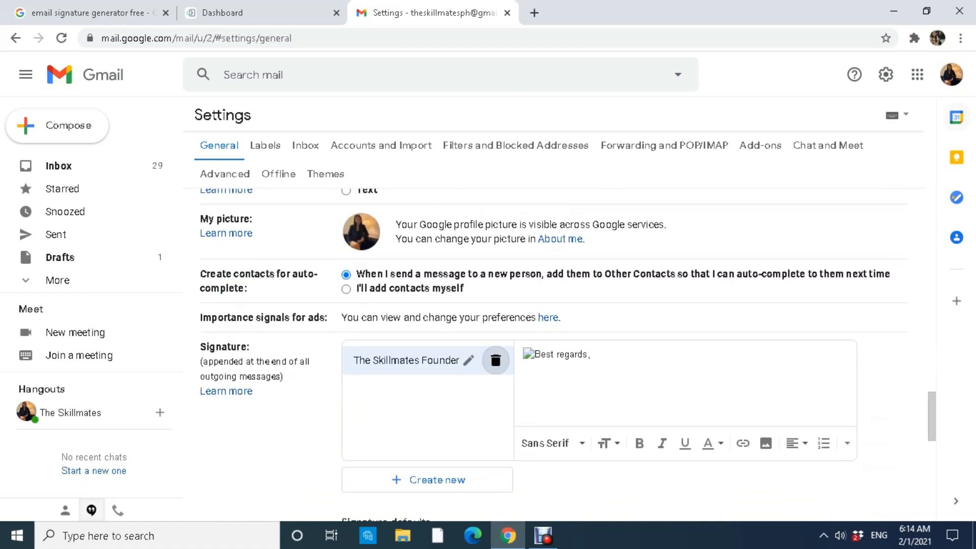
pyautogui.click(496, 360)
pyautogui.click(632, 318)
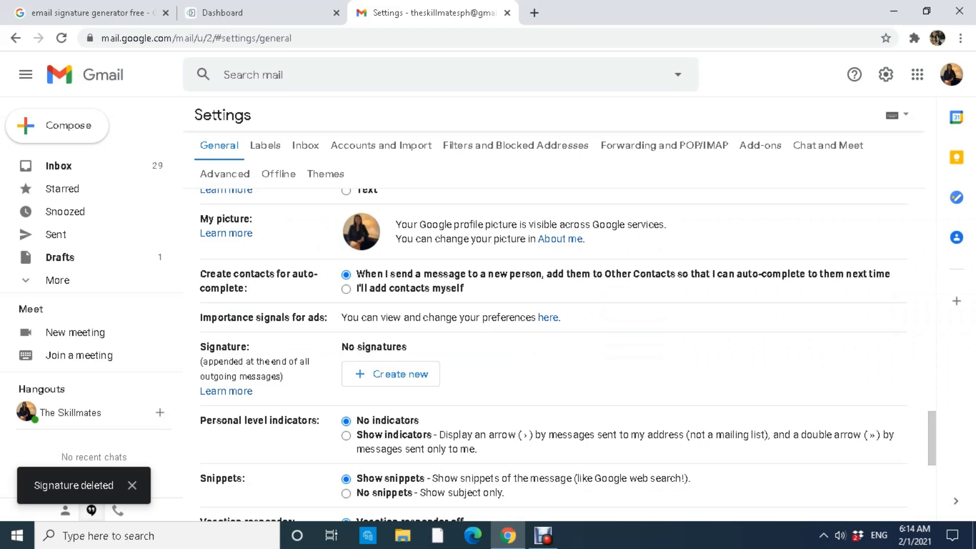
# Create a Gmail signature named 'Virtual Assistant' and paste the copied signature into it.
pyautogui.click(390, 373)
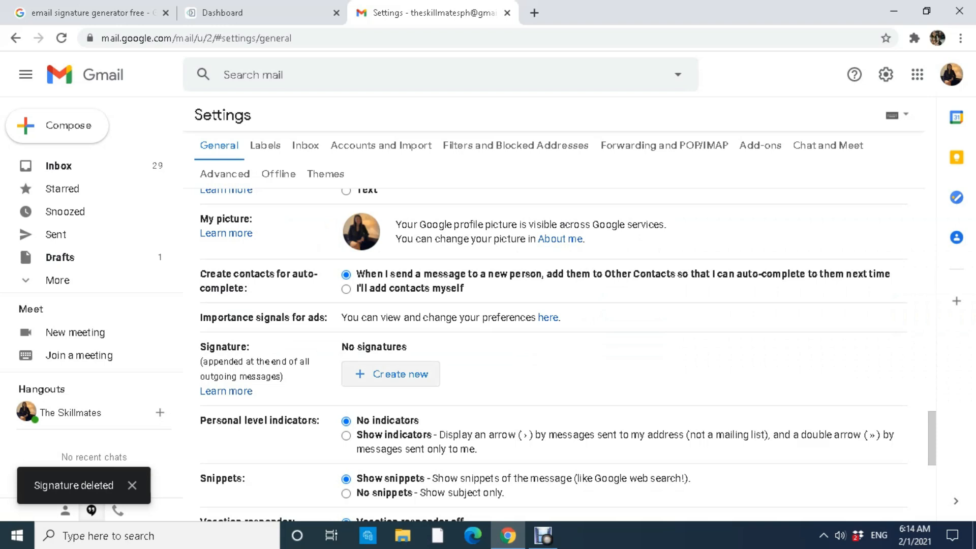
pyautogui.write('V')
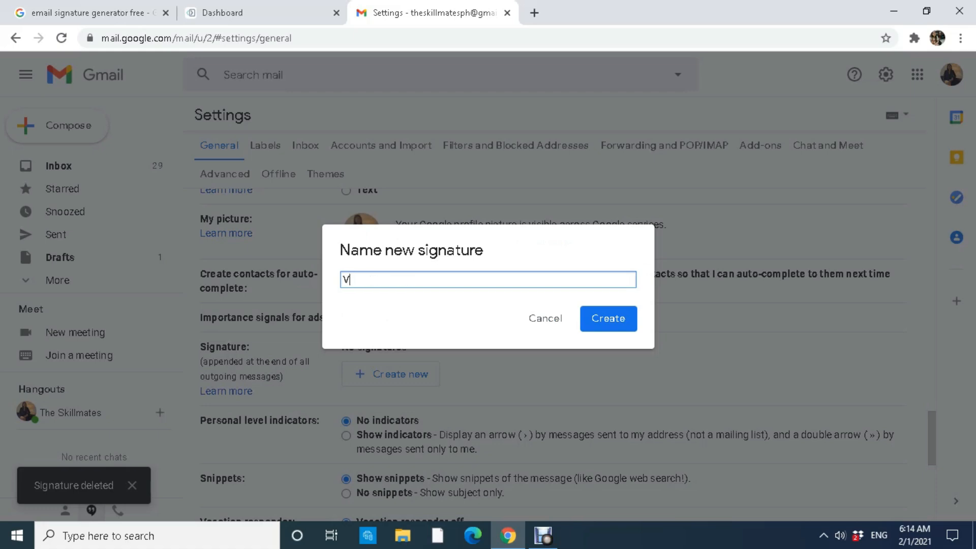
pyautogui.write('irtual Assistant')
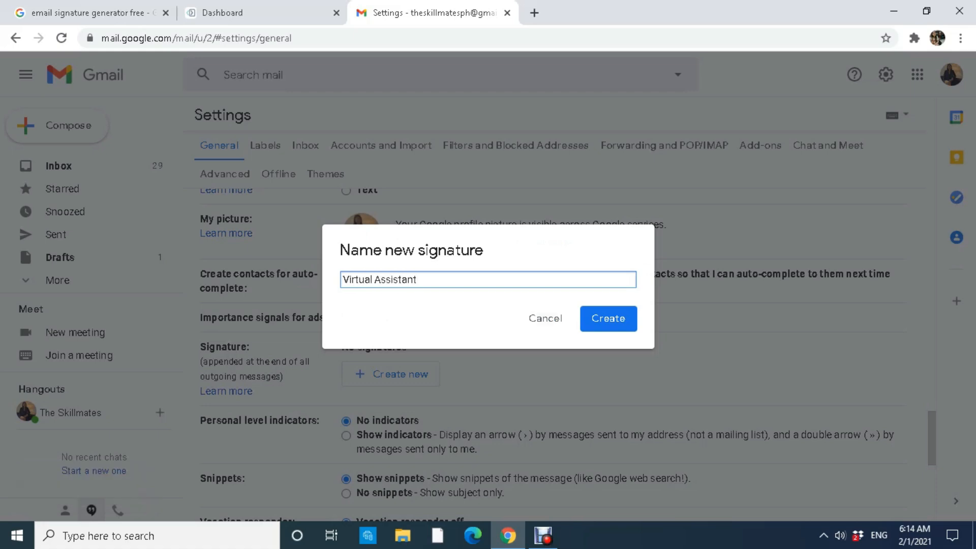
pyautogui.press('Return')
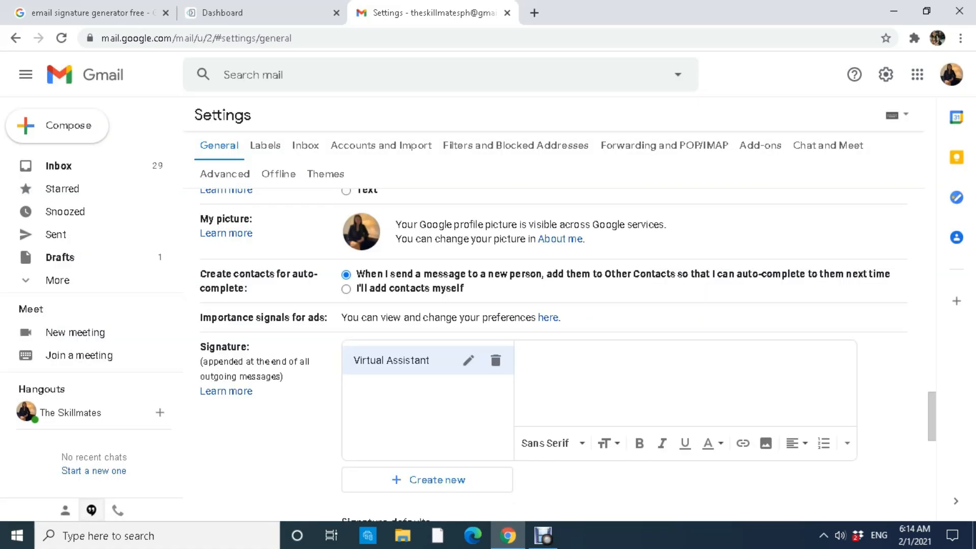
pyautogui.rightClick(592, 360)
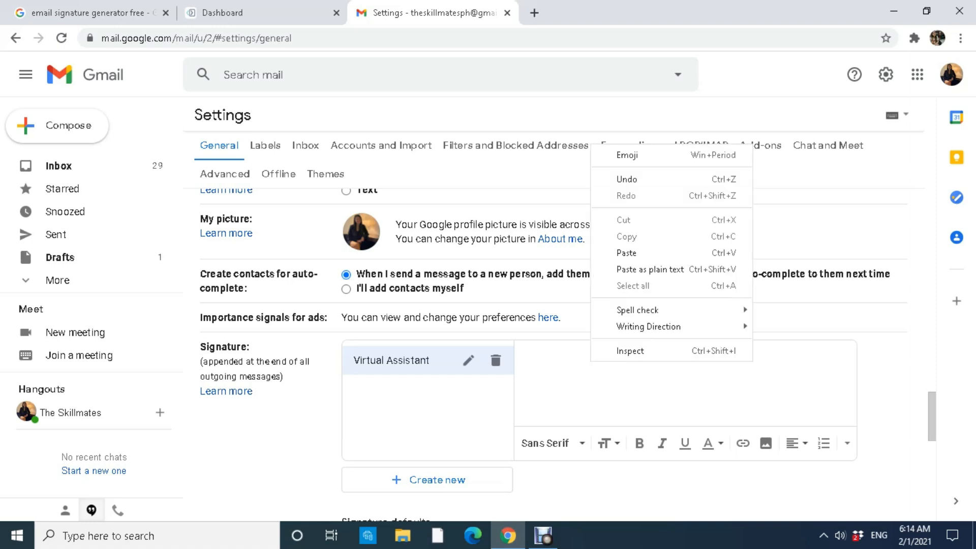
pyautogui.click(627, 253)
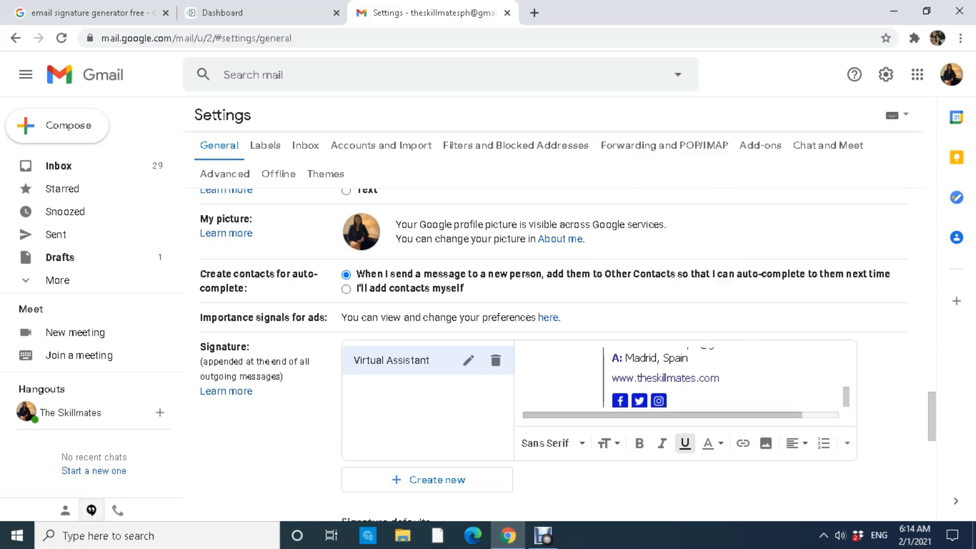
pyautogui.scroll(-5, 559, 356)
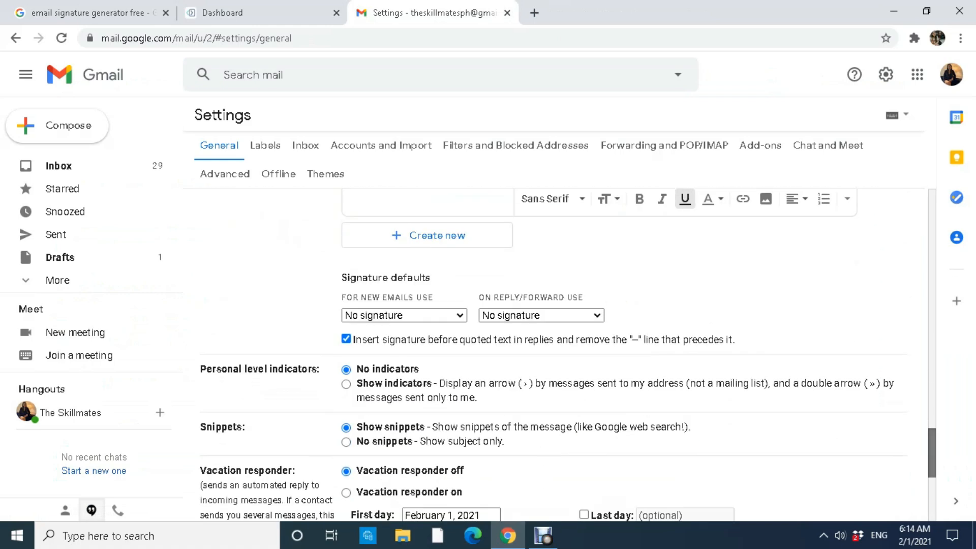
# Set Virtual Assistant as the default signature for new emails and for replies/forwards.
pyautogui.click(404, 315)
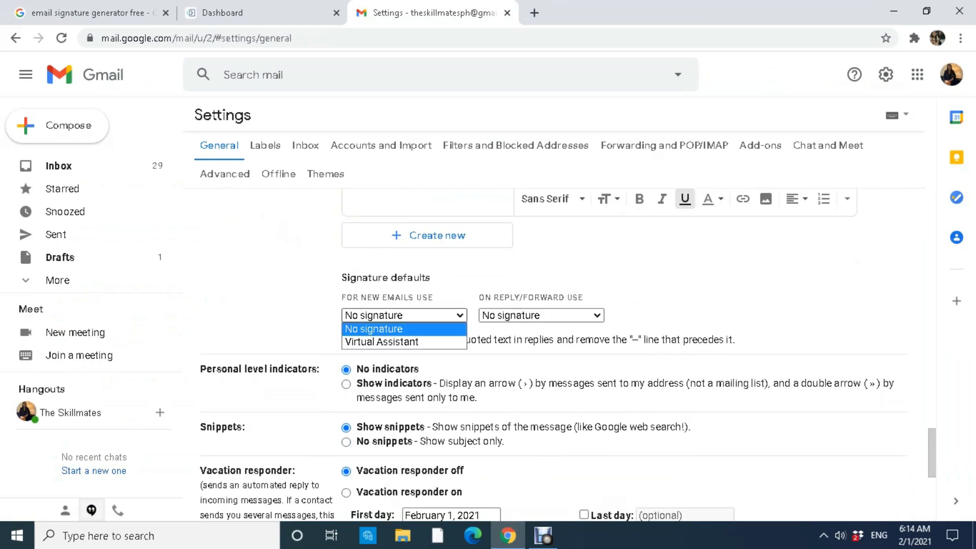
pyautogui.click(386, 341)
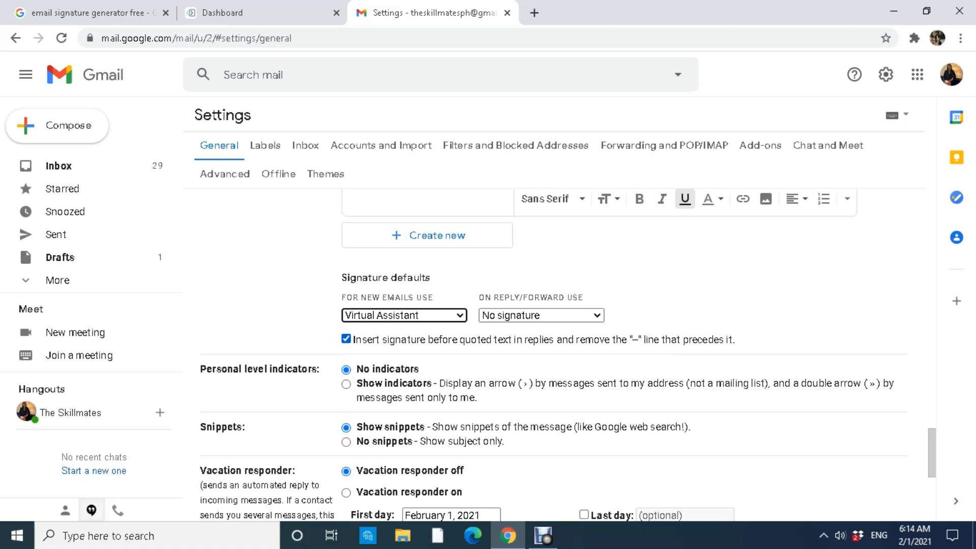
pyautogui.click(541, 316)
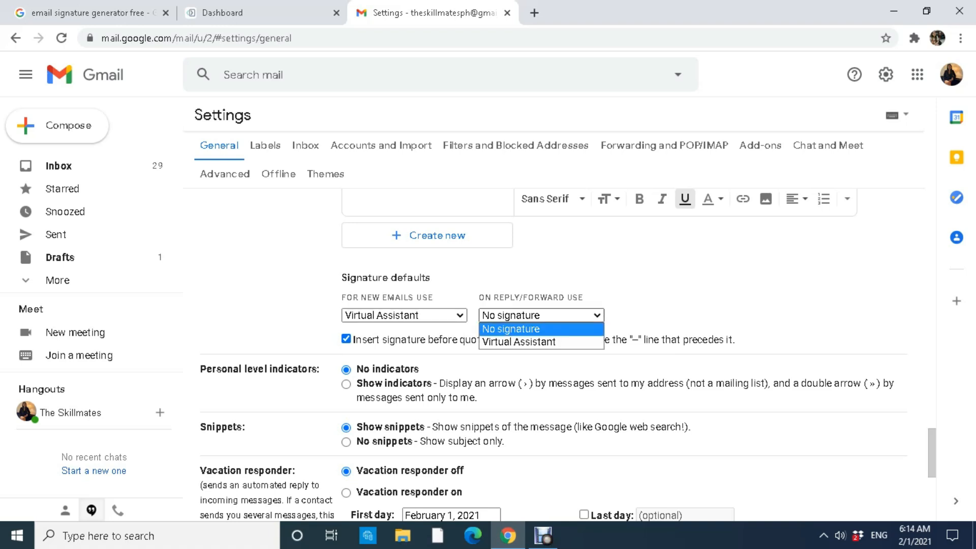
pyautogui.click(518, 342)
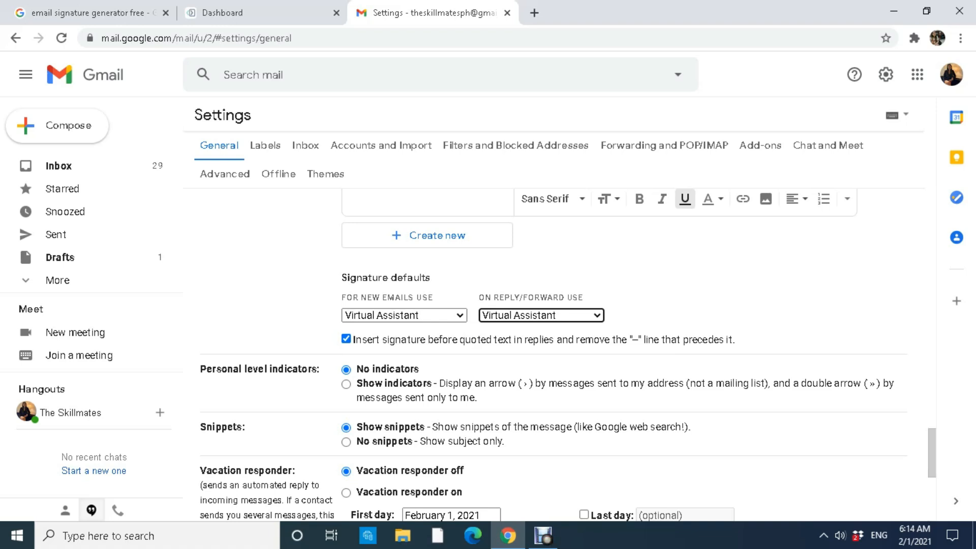
# Save the Gmail settings changes.
pyautogui.scroll(-5, 568, 356)
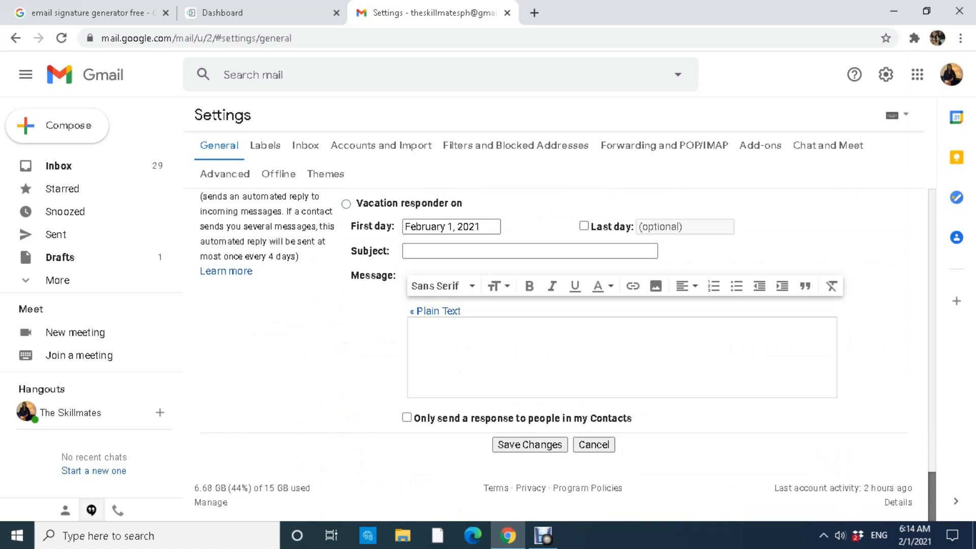
pyautogui.moveTo(921, 505); pyautogui.dragTo(524, 443)
pyautogui.click(528, 463)
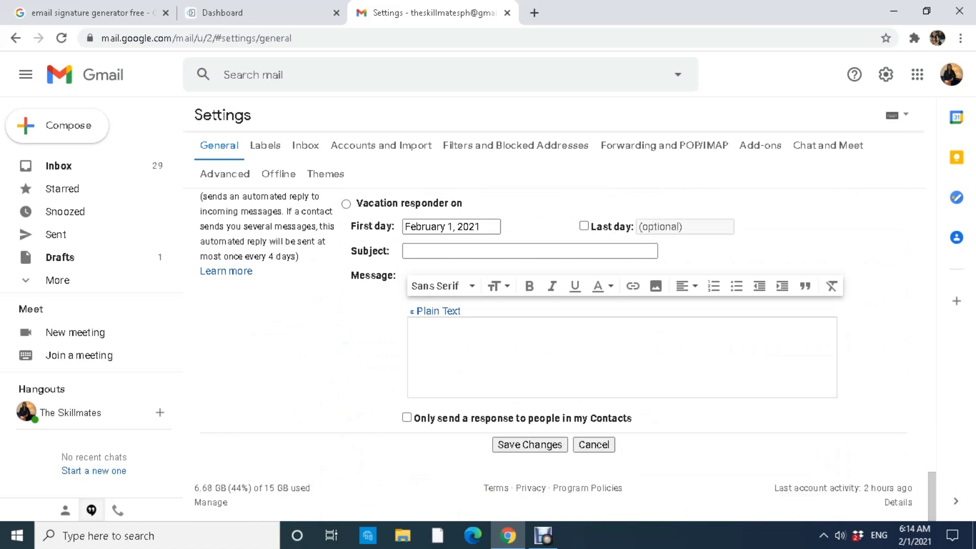
pyautogui.click(530, 444)
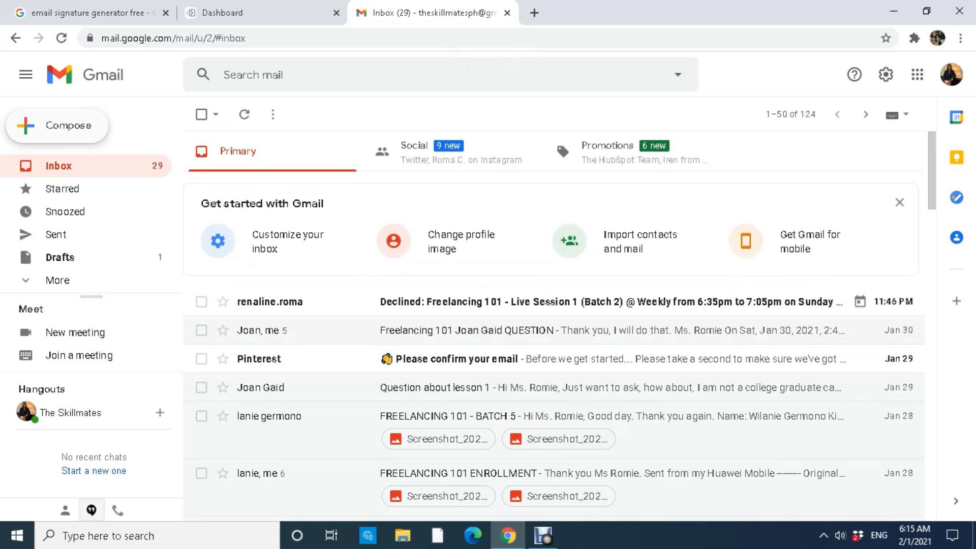
# Start a new email addressed to your own Gmail account.
pyautogui.click(60, 125)
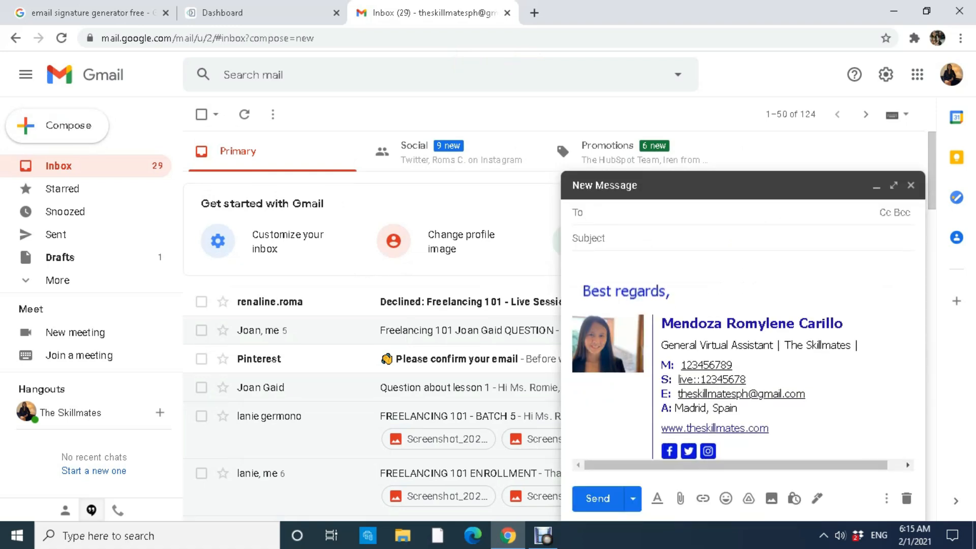
pyautogui.click(691, 291)
pyautogui.click(596, 213)
pyautogui.write('theskillma')
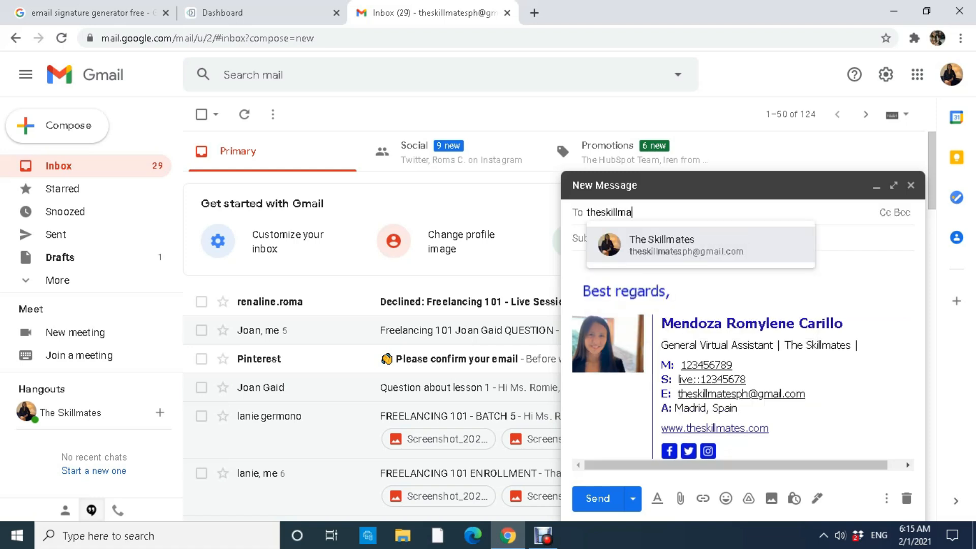
pyautogui.press('Return')
# Send it with subject 'Email Signature Test' and body 'HELLO!'.
pyautogui.click(588, 238)
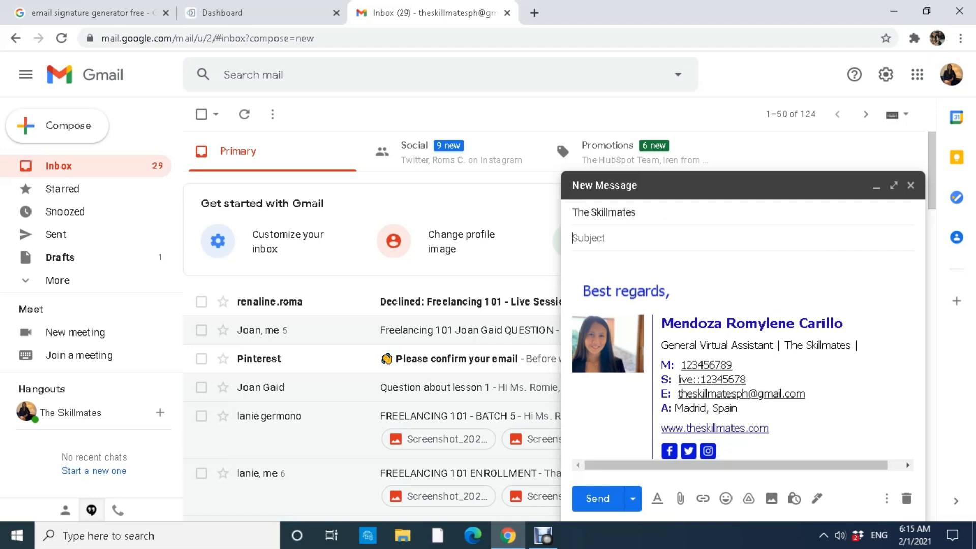
pyautogui.write('Email Sigan')
pyautogui.press('BackSpace')
pyautogui.write('nature Test')
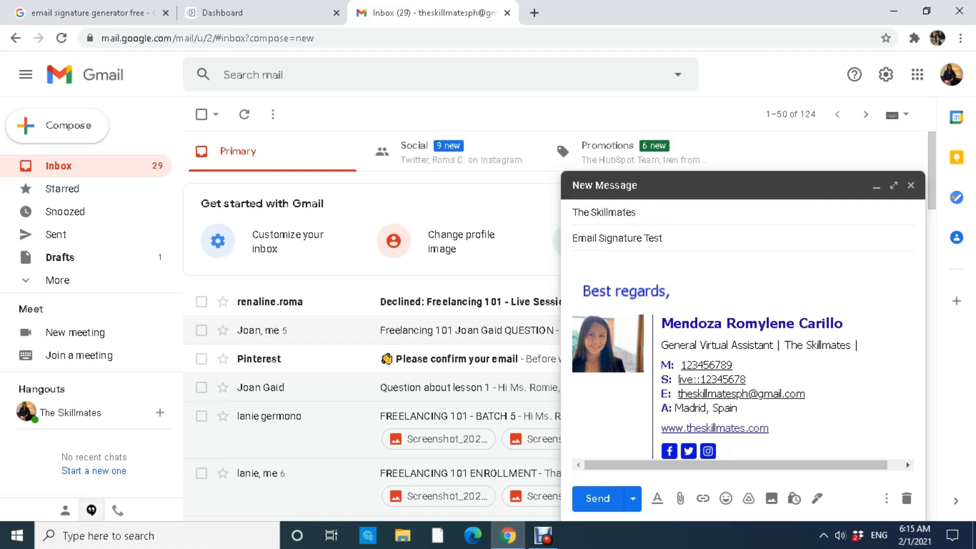
pyautogui.press('Tab')
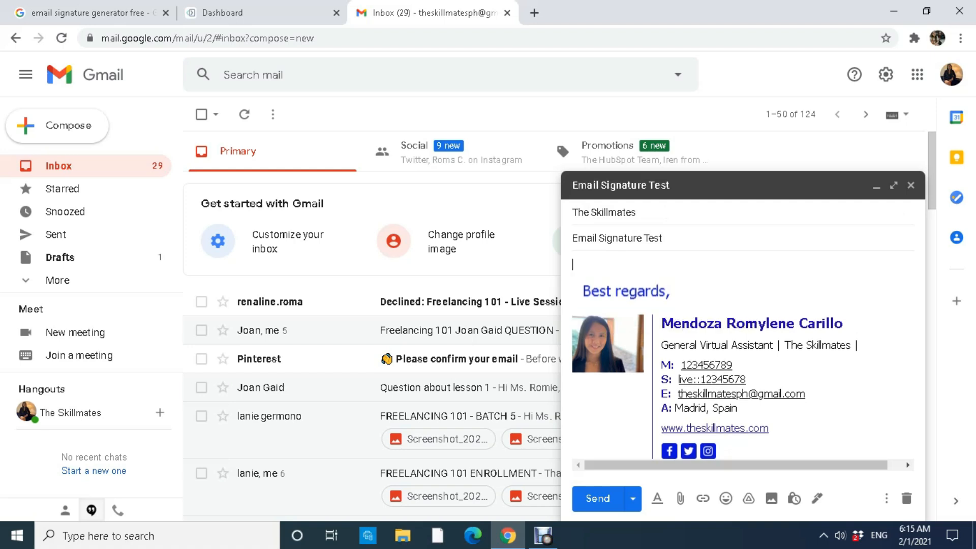
pyautogui.write('HELLO!')
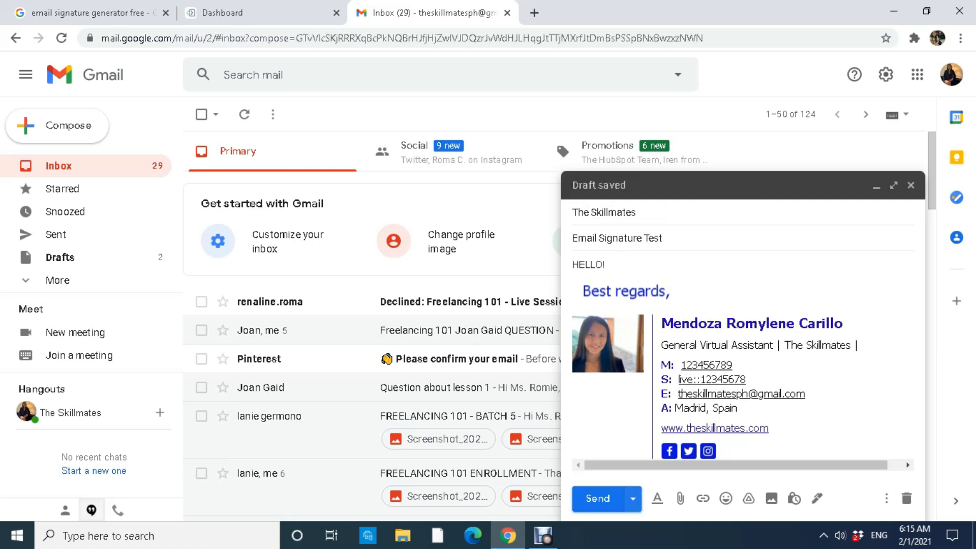
pyautogui.click(598, 498)
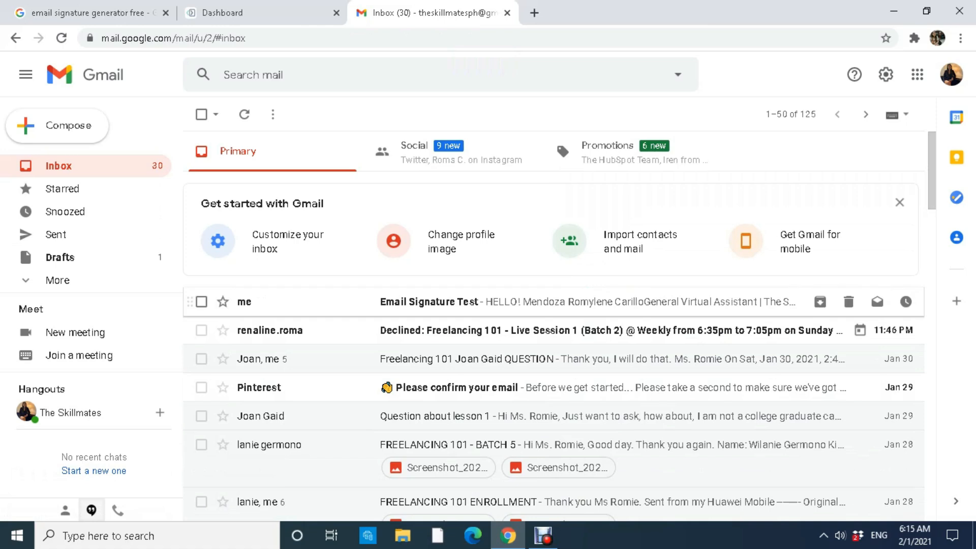
# Open the received test email and highlight the signature block to confirm it is intact.
pyautogui.click(429, 302)
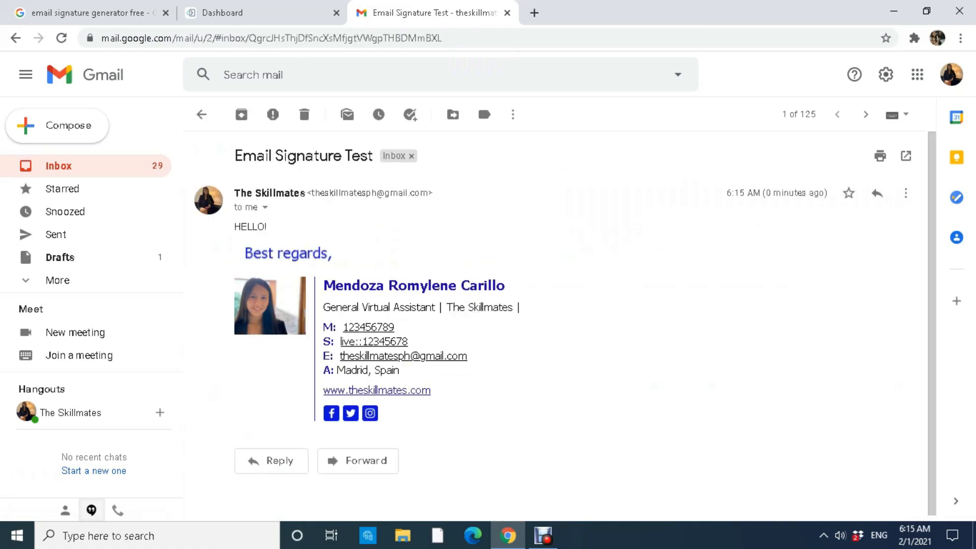
pyautogui.moveTo(394, 418); pyautogui.dragTo(236, 244)
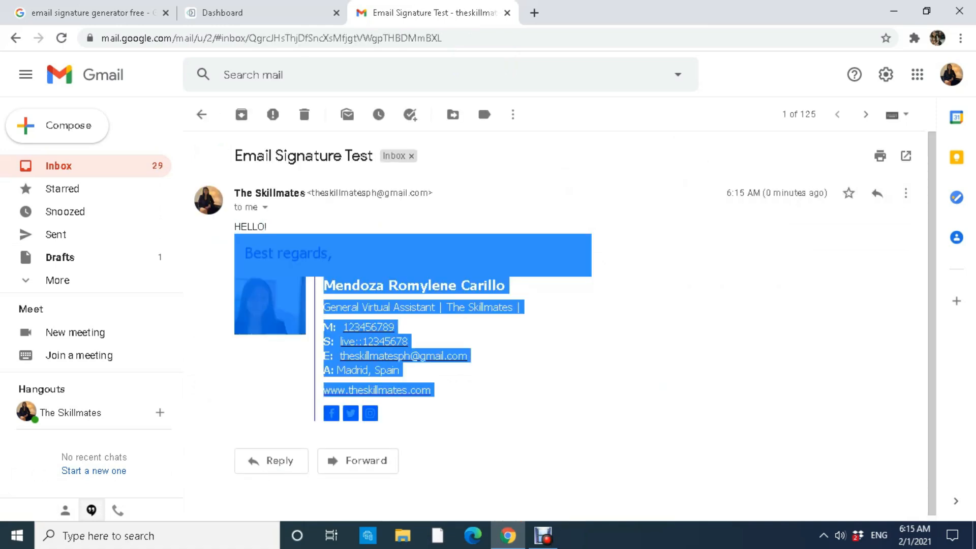
pyautogui.click(593, 325)
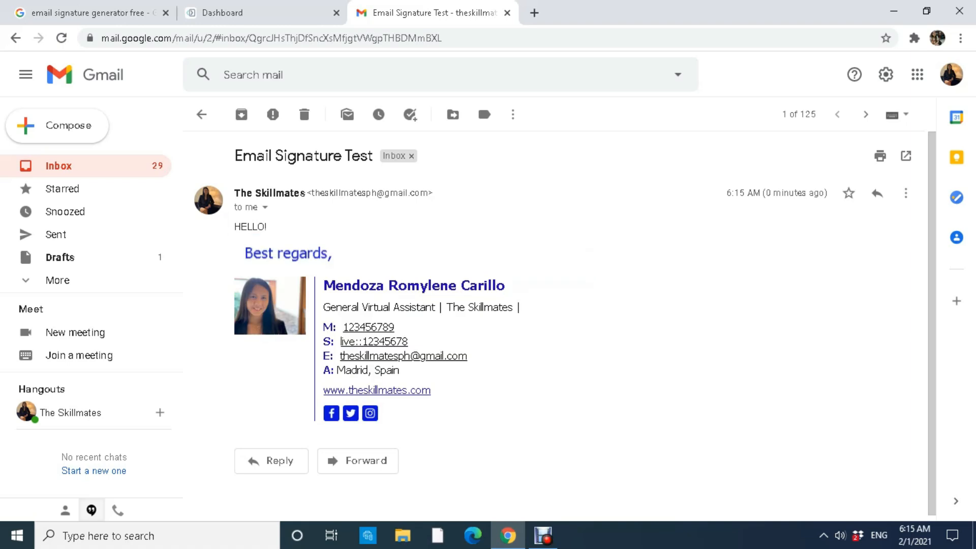